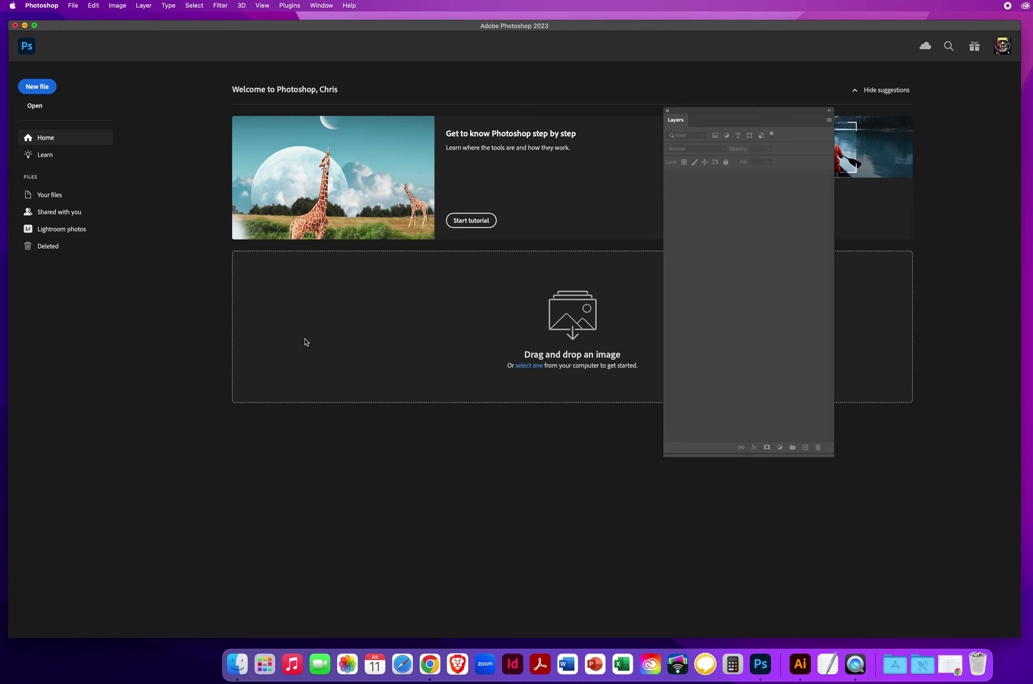
# Open '1 Framing With Layer Masks.JPG' from Desktop > PS DEMOS > PS - CHAPTER 7 > 7.3 Framing with Masks
pyautogui.click(75, 6)
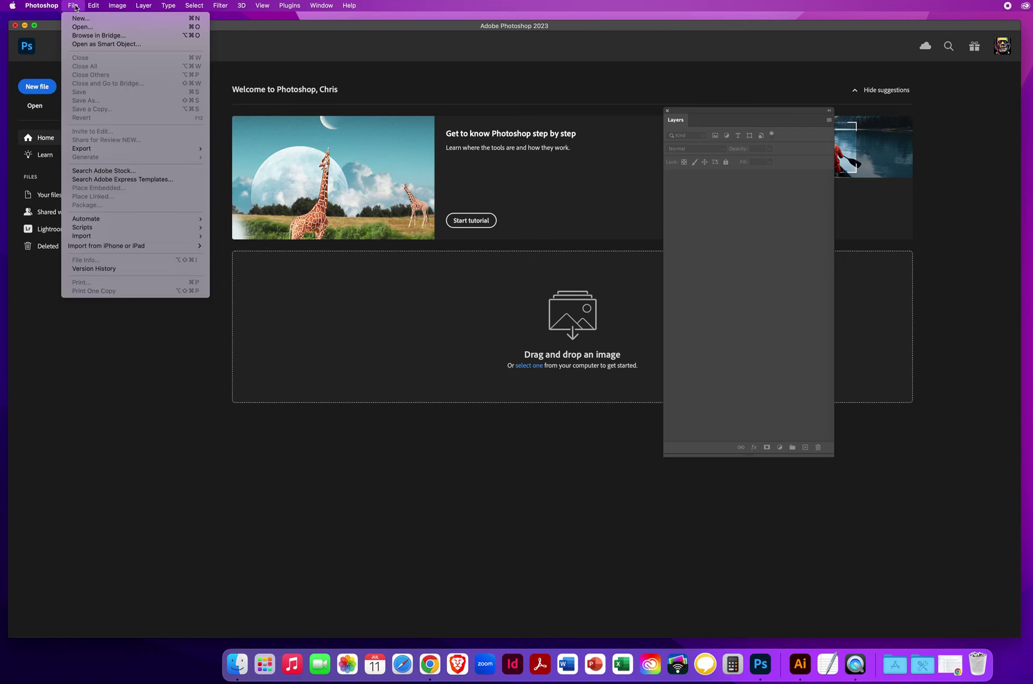
pyautogui.click(77, 27)
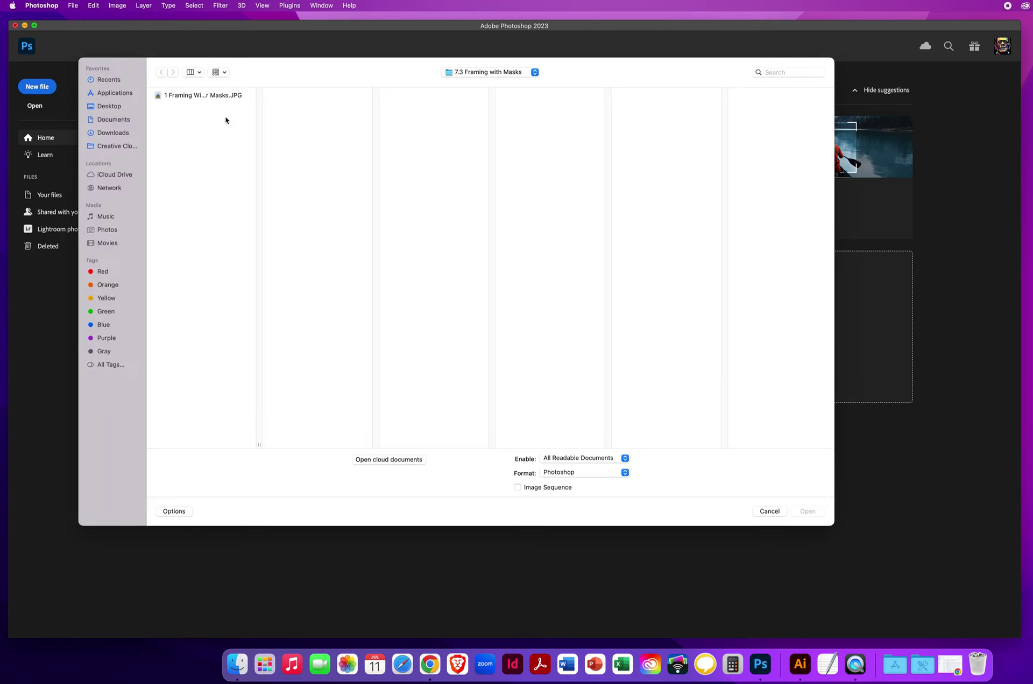
pyautogui.click(109, 105)
pyautogui.click(203, 94)
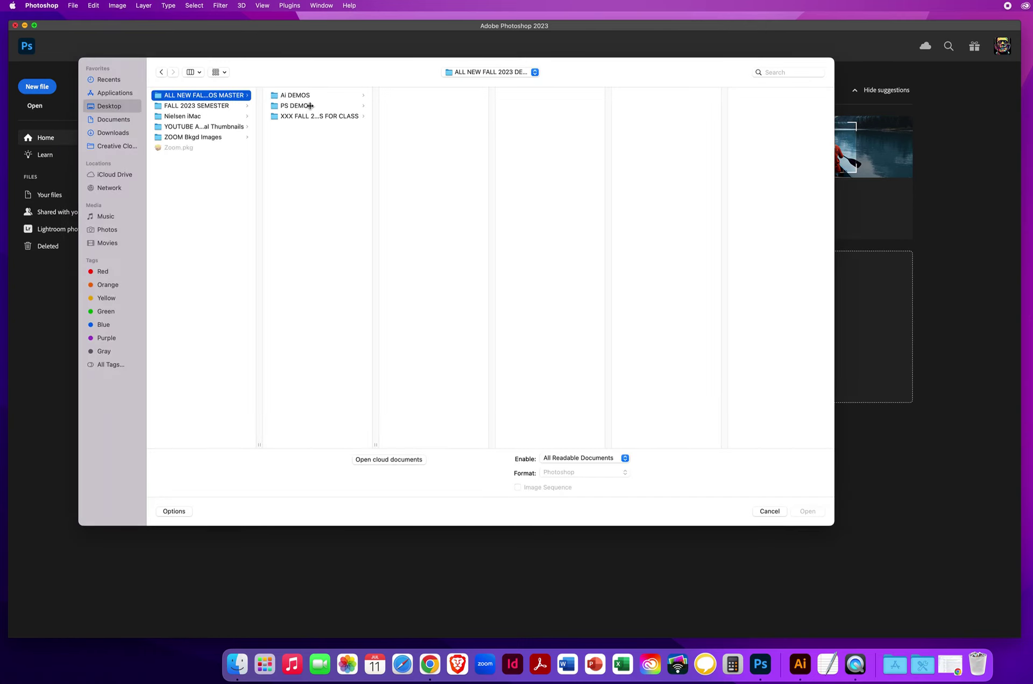
pyautogui.click(296, 105)
pyautogui.click(436, 137)
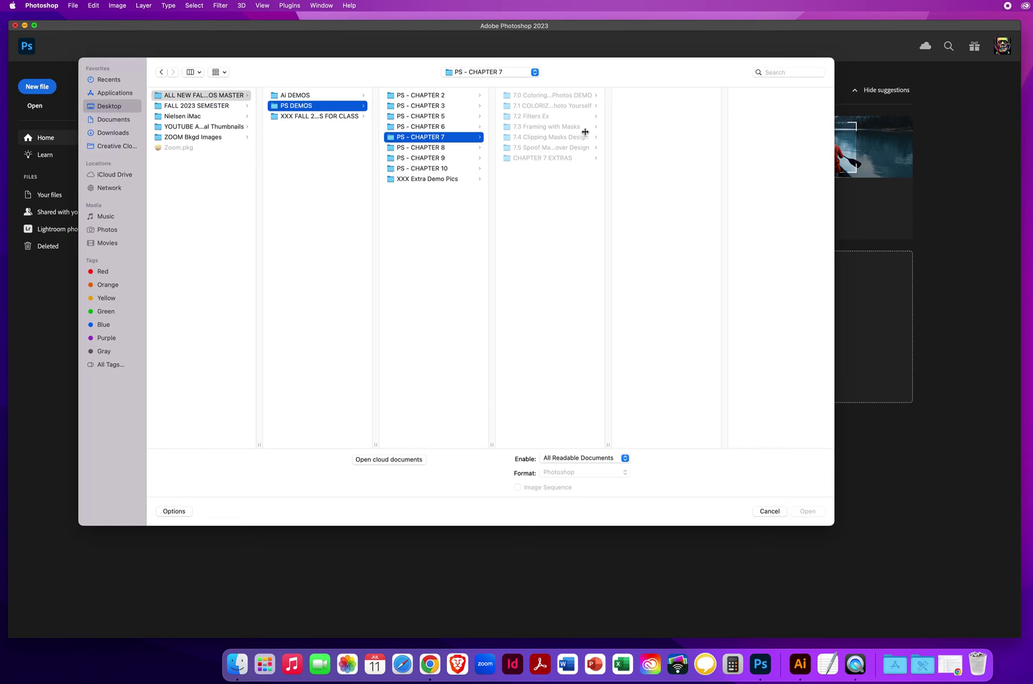
pyautogui.click(539, 126)
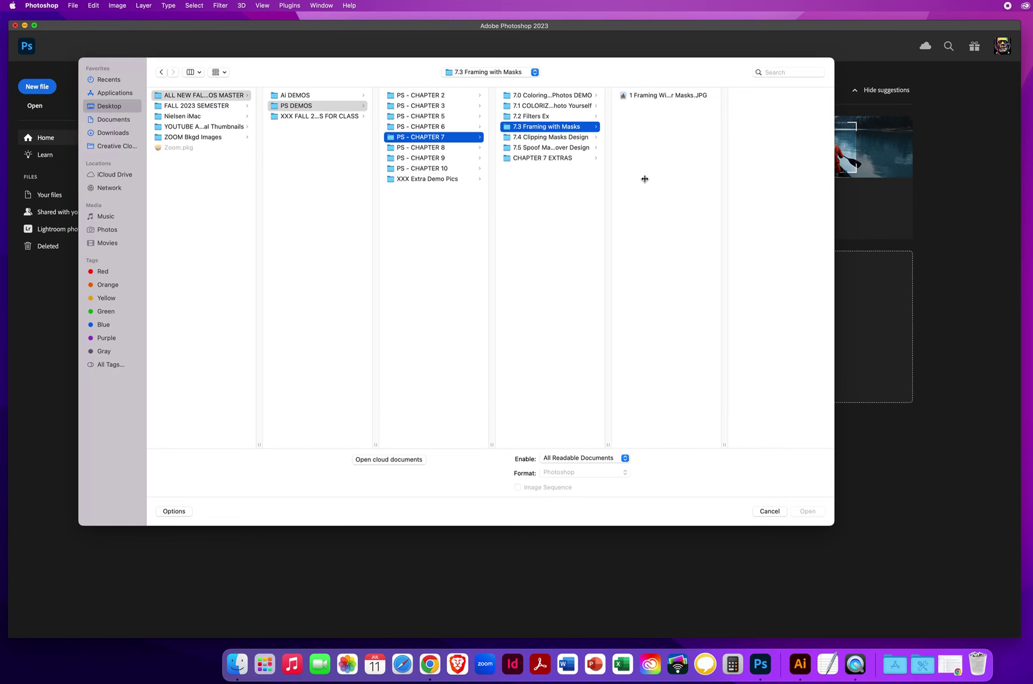
pyautogui.click(648, 95)
pyautogui.click(815, 513)
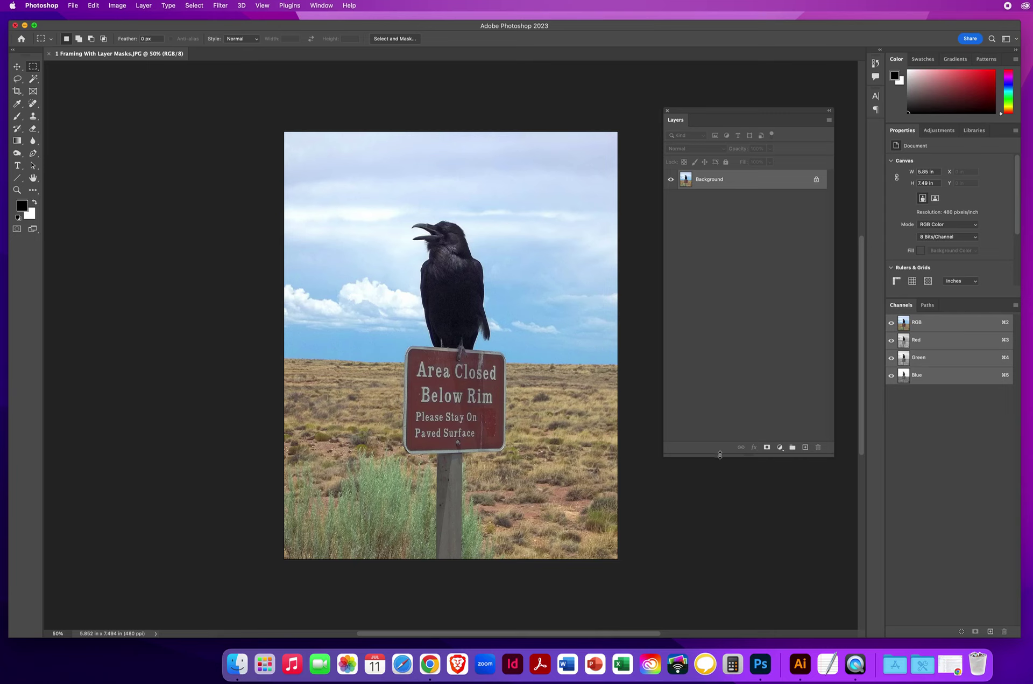
# Convert the Background into a regular layer named CROW
pyautogui.moveTo(720, 456); pyautogui.dragTo(704, 378)
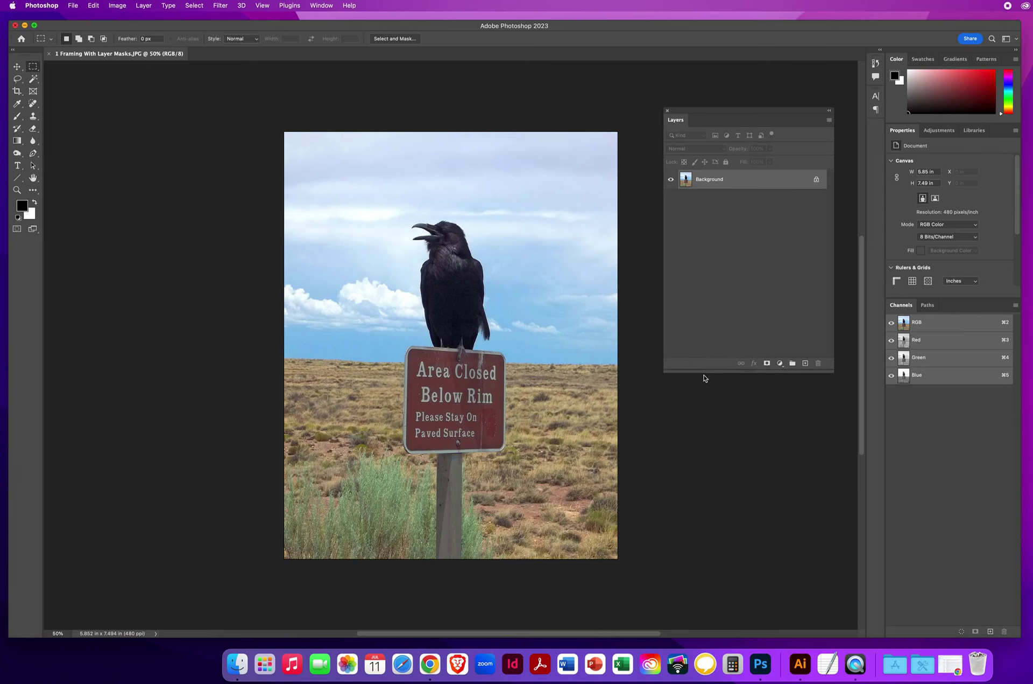
pyautogui.doubleClick(709, 182)
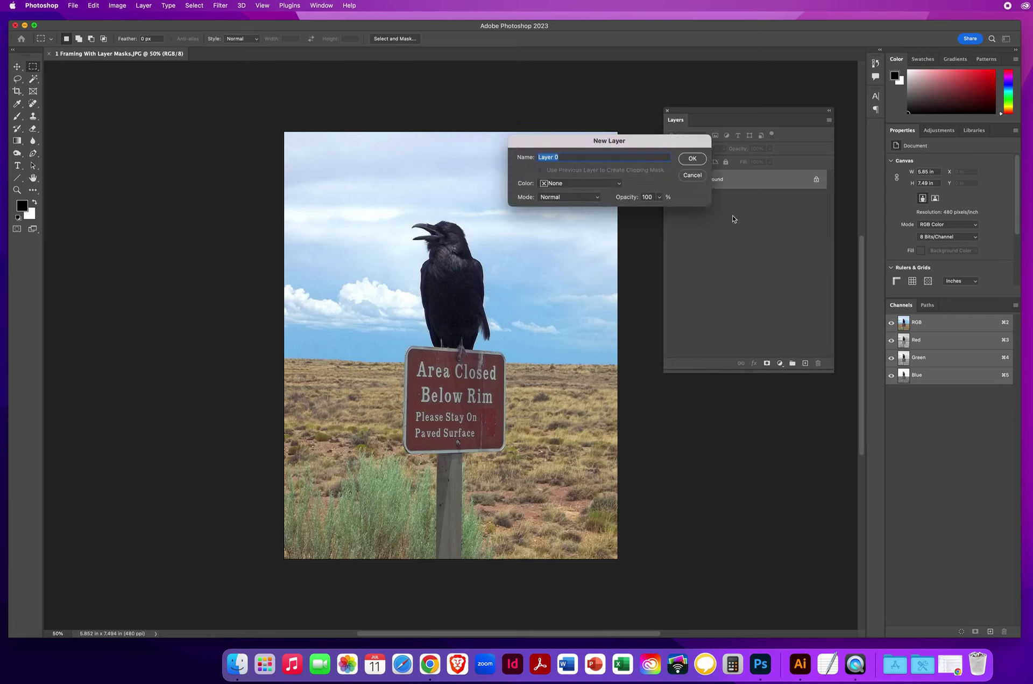
pyautogui.write('CROW')
pyautogui.press('Return')
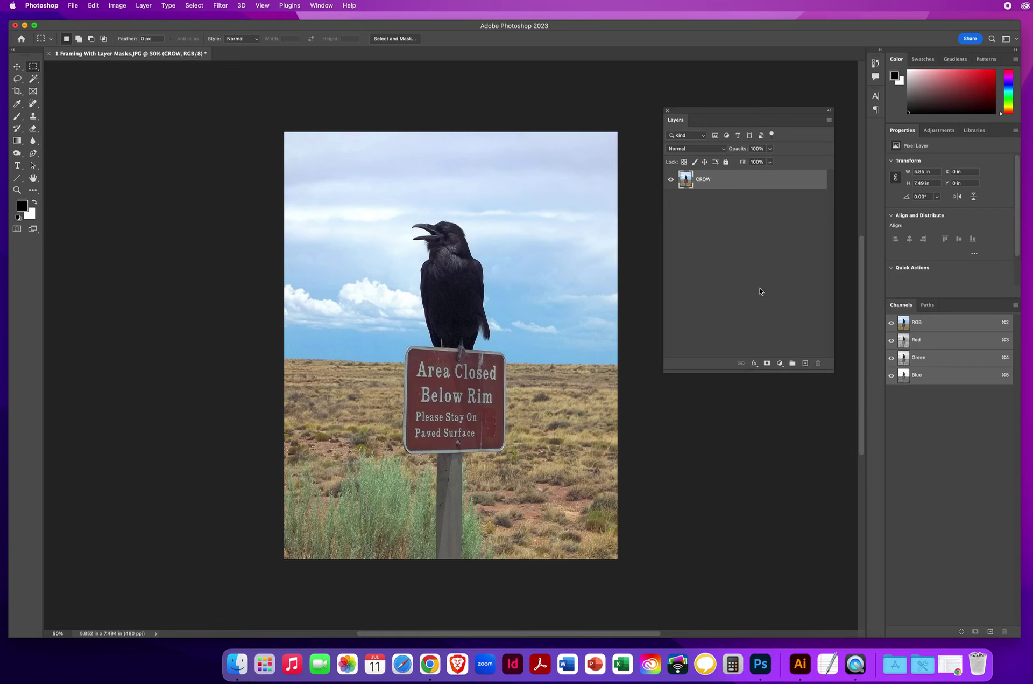
# Add a new layer named BLACK EDGES above CROW and fill it with black
pyautogui.click(805, 363)
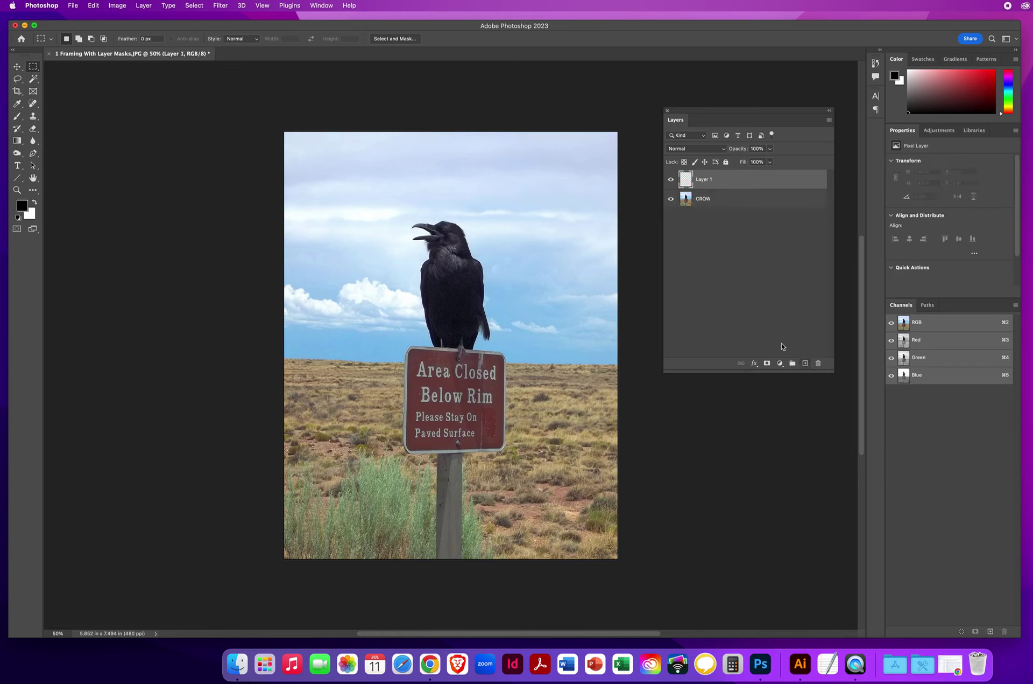
pyautogui.doubleClick(705, 180)
pyautogui.write('BLACK EDGES')
pyautogui.press('Return')
pyautogui.click(17, 66)
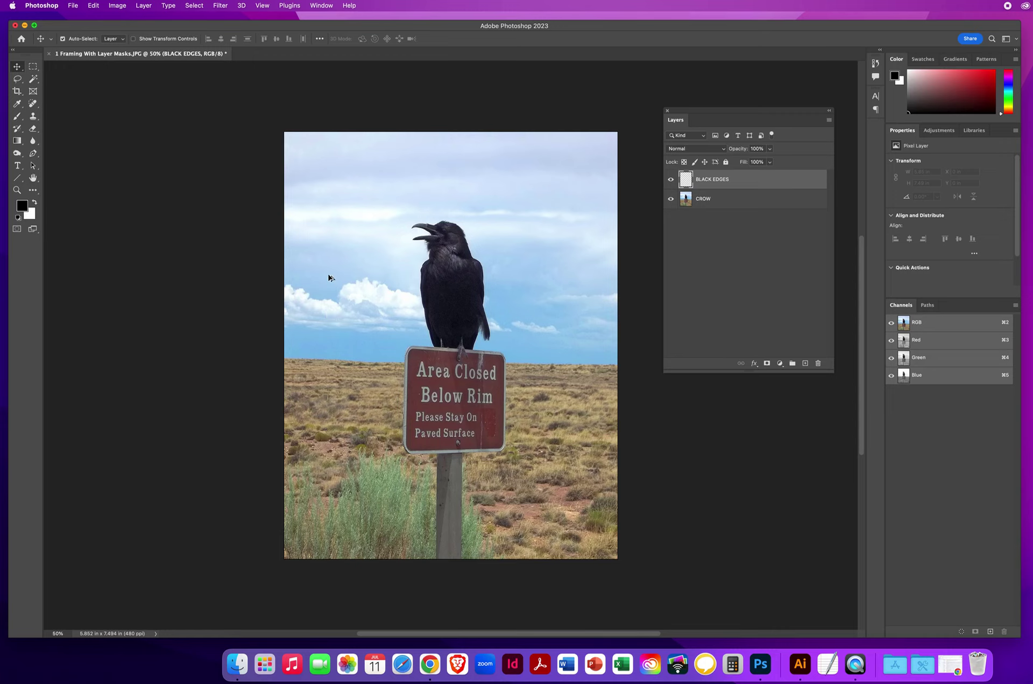
pyautogui.hotkey('alt', 'BackSpace')
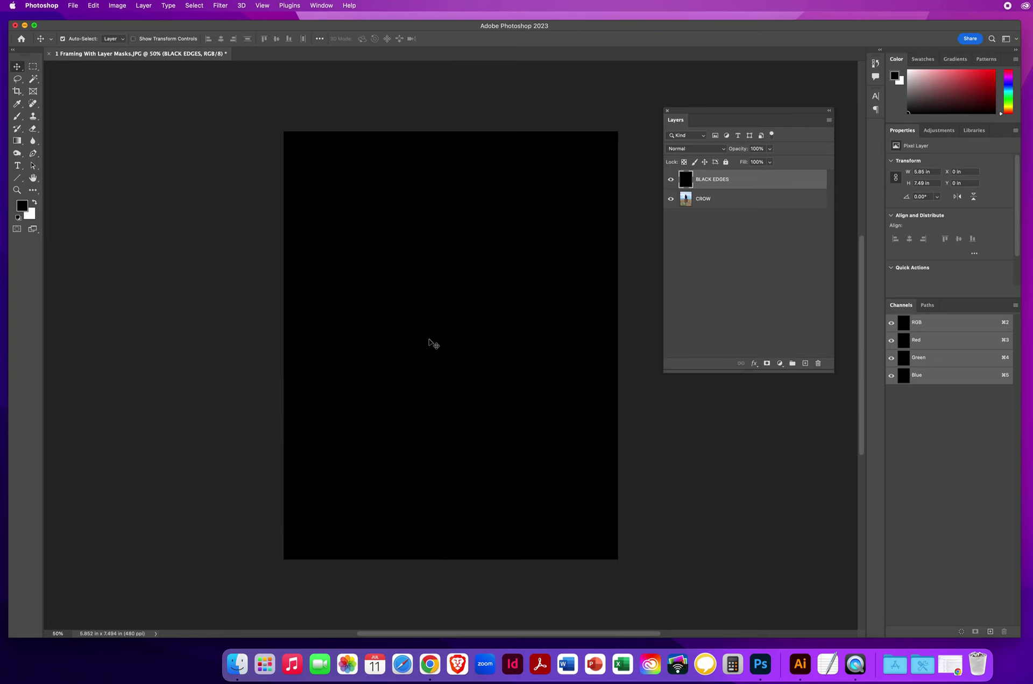
# Move BLACK EDGES below CROW, then marquee-select a rectangle around the crow and sign
pyautogui.moveTo(718, 182); pyautogui.dragTo(710, 213)
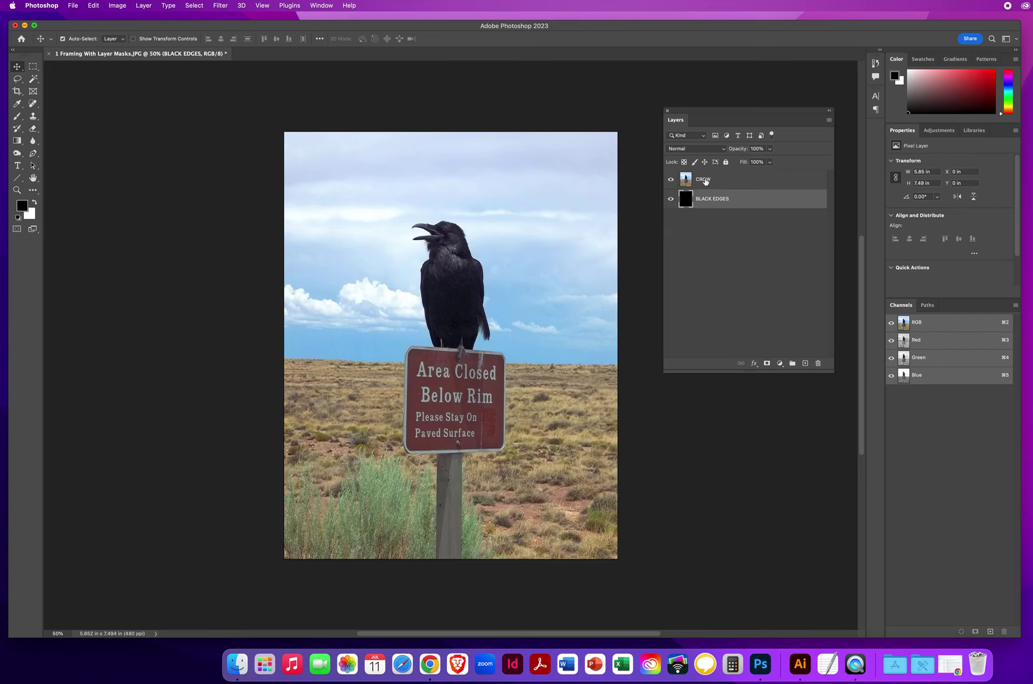
pyautogui.click(705, 181)
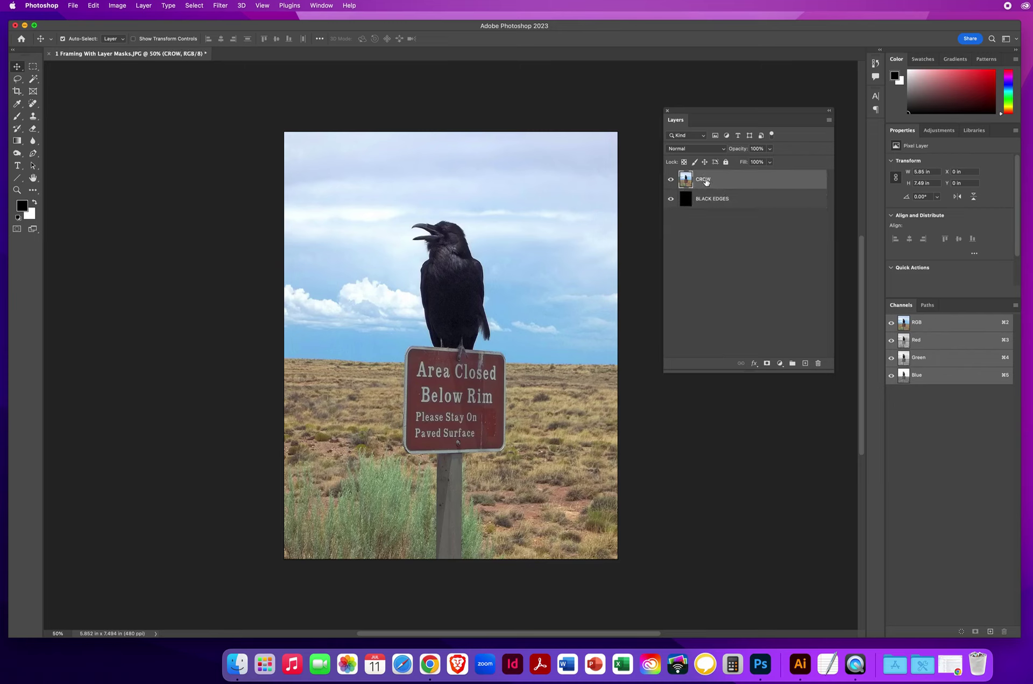
pyautogui.click(33, 68)
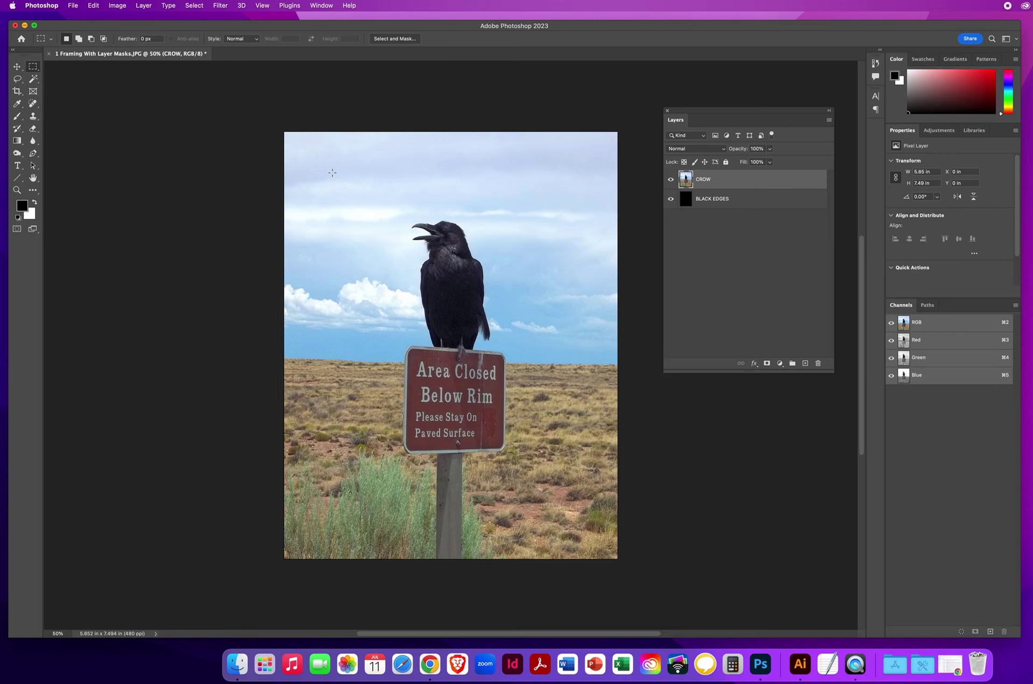
pyautogui.moveTo(360, 187); pyautogui.dragTo(507, 393)
pyautogui.moveTo(557, 514); pyautogui.dragTo(564, 514)
# Add a layer mask to CROW from the selection, verify by toggling BLACK EDGES, then target the mask
pyautogui.click(767, 364)
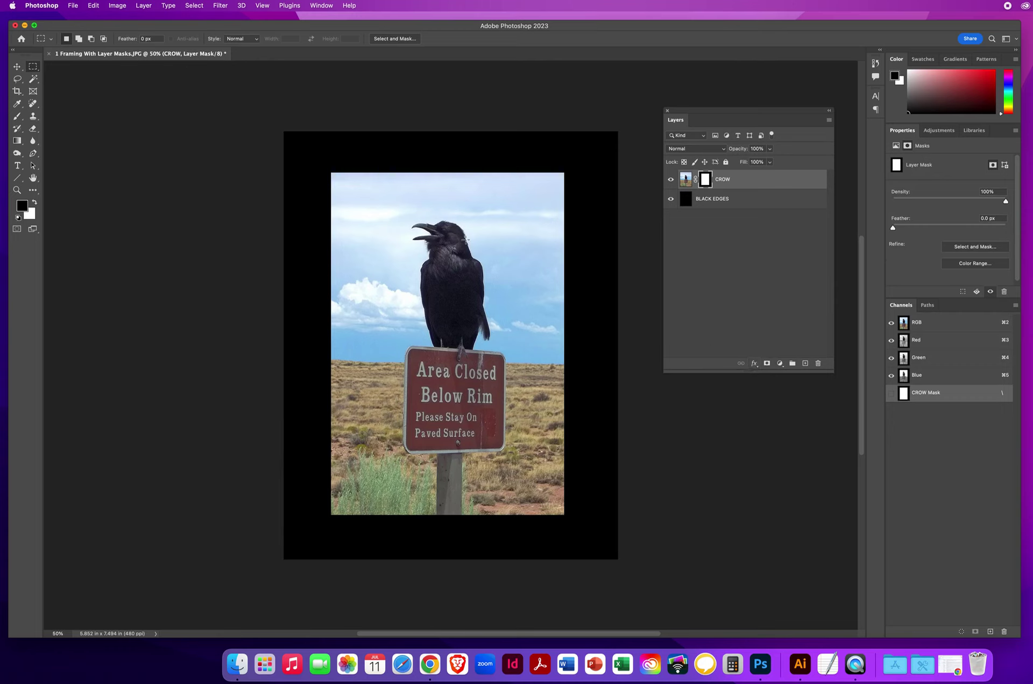
pyautogui.click(17, 66)
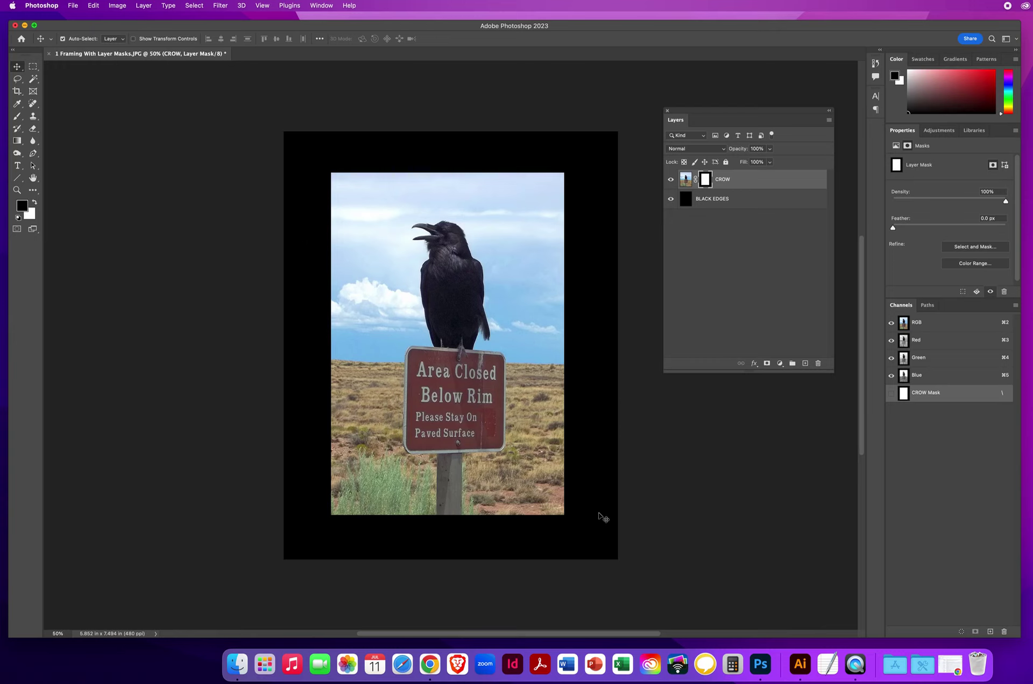
pyautogui.click(728, 201)
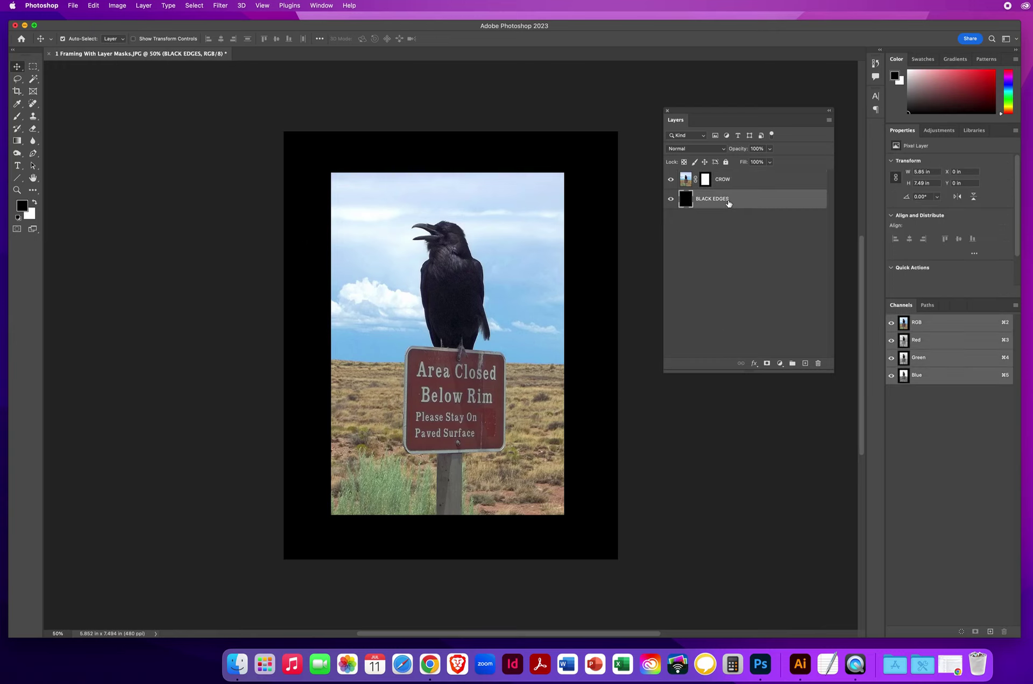
pyautogui.click(670, 199)
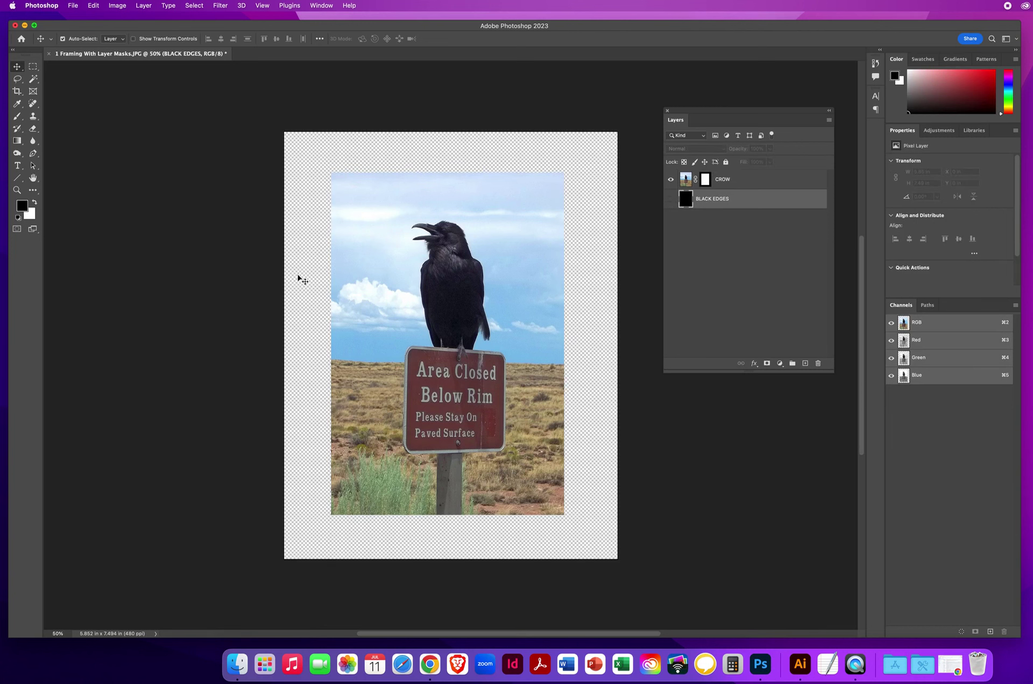
pyautogui.click(671, 198)
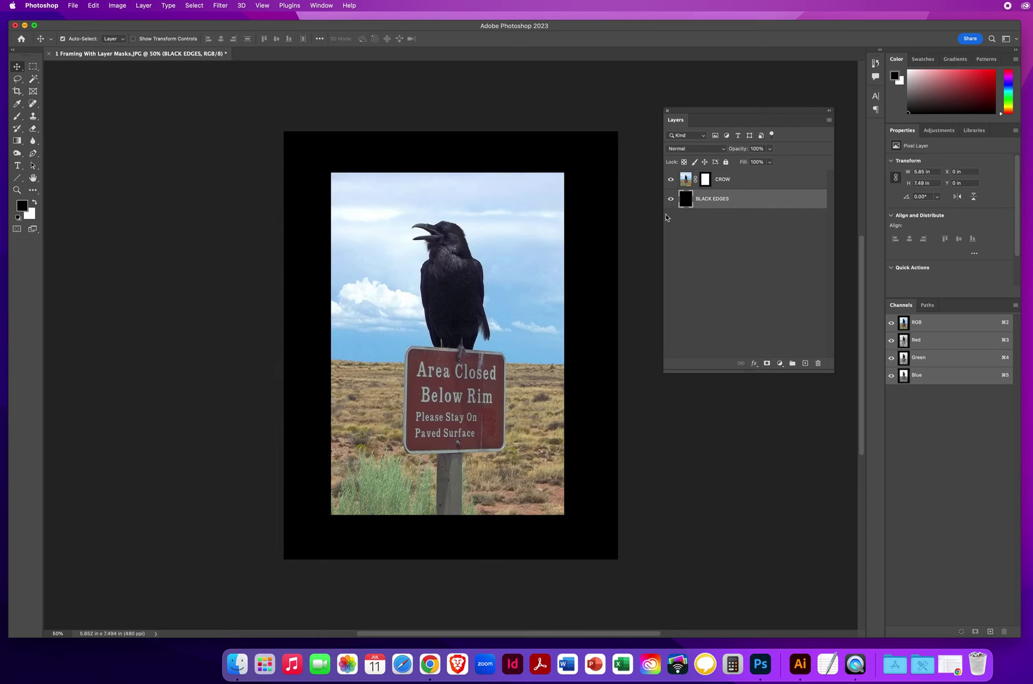
pyautogui.click(705, 180)
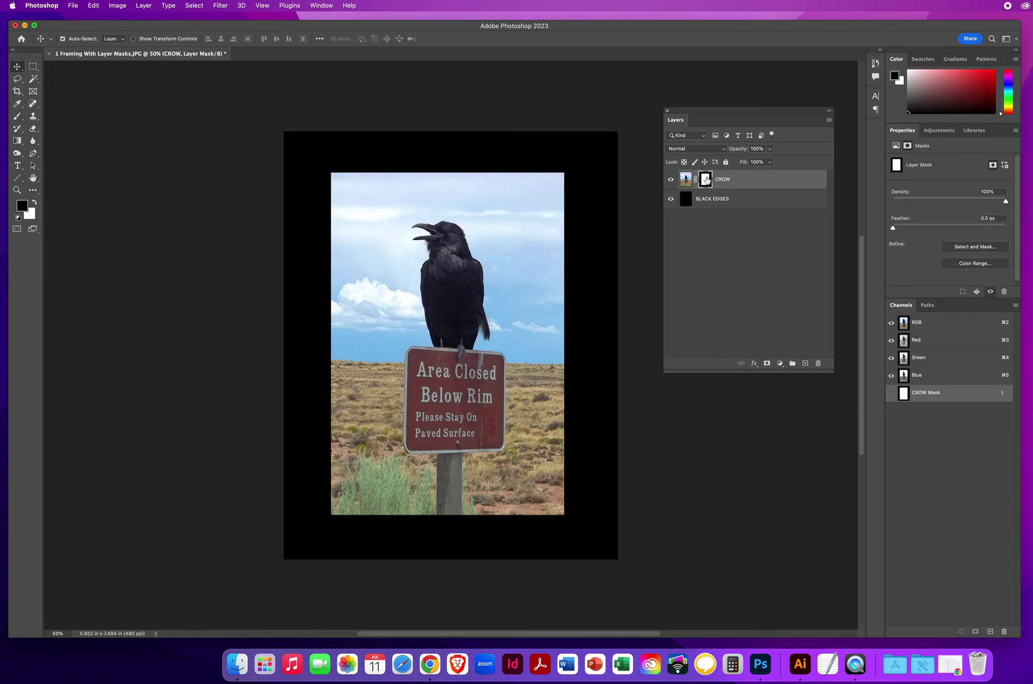
# Apply a Gaussian Blur of about 120.7 pixels radius to the CROW layer mask
pyautogui.click(222, 6)
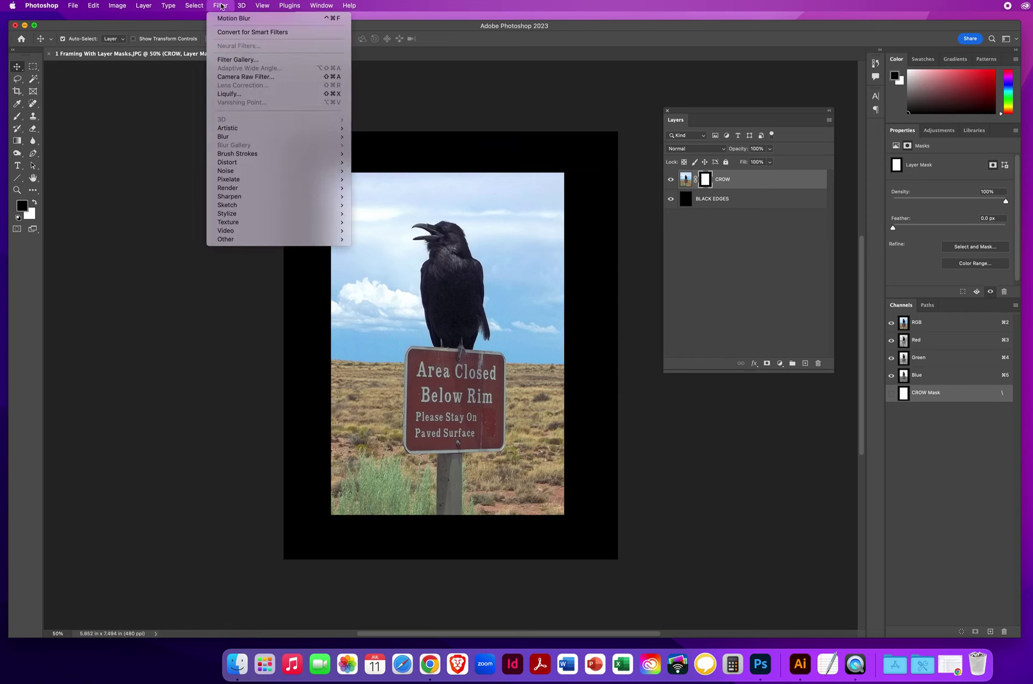
pyautogui.moveTo(227, 137)
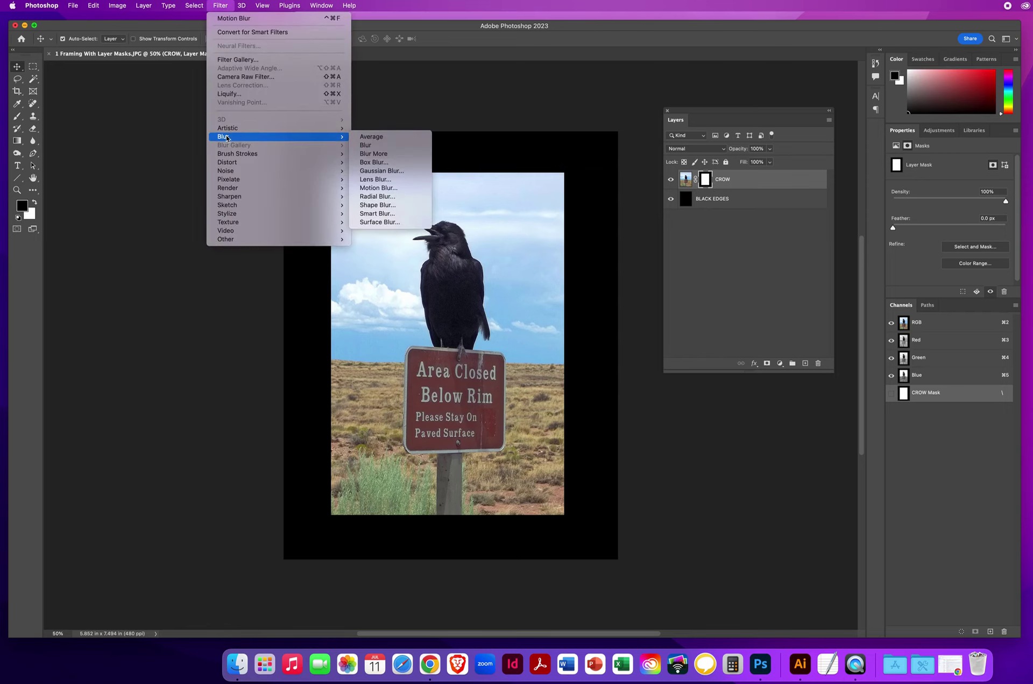
pyautogui.click(381, 171)
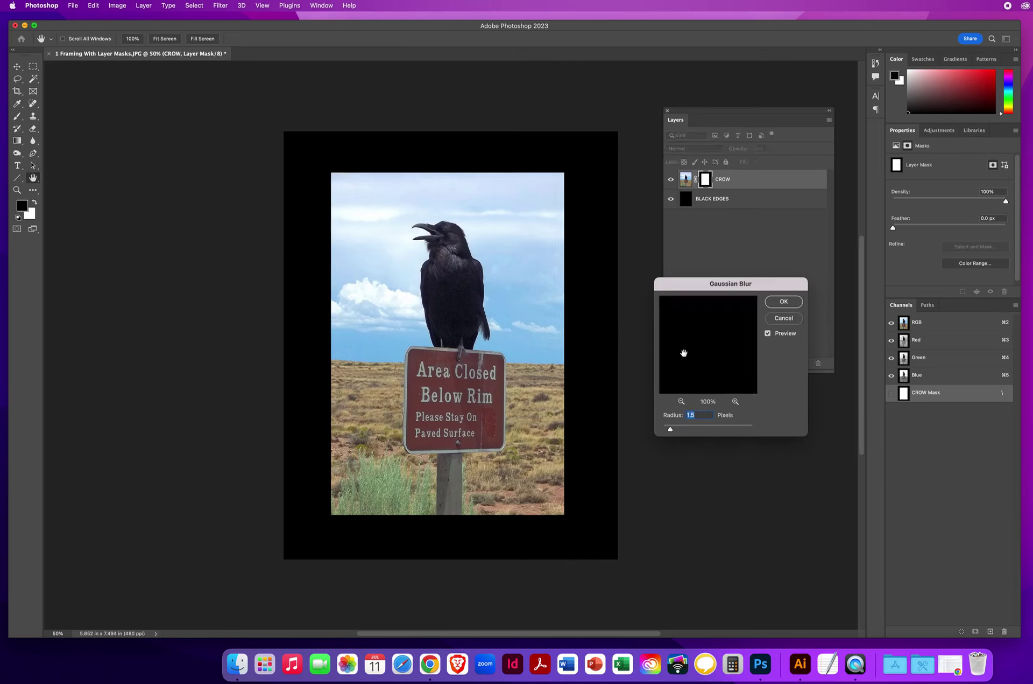
pyautogui.moveTo(671, 429); pyautogui.dragTo(722, 432)
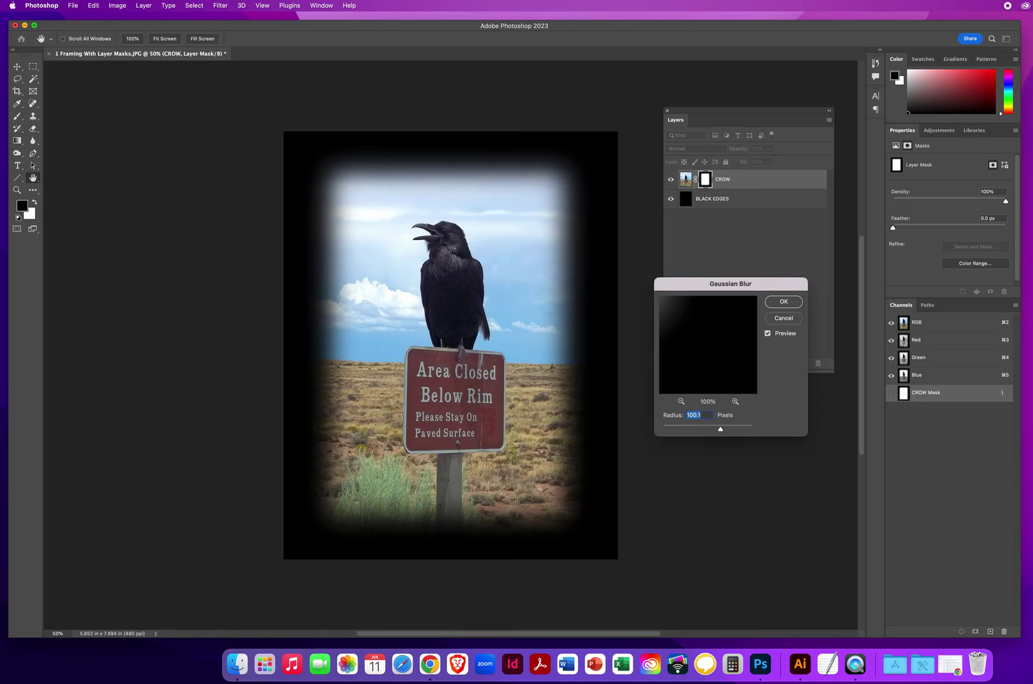
pyautogui.moveTo(721, 429); pyautogui.dragTo(724, 431)
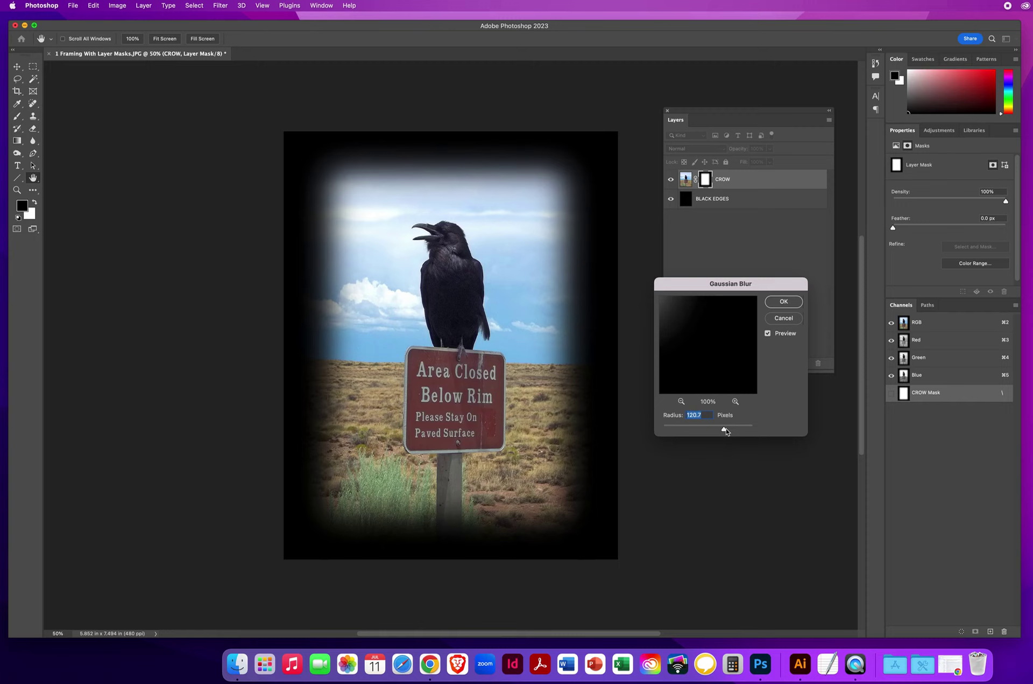
pyautogui.click(776, 304)
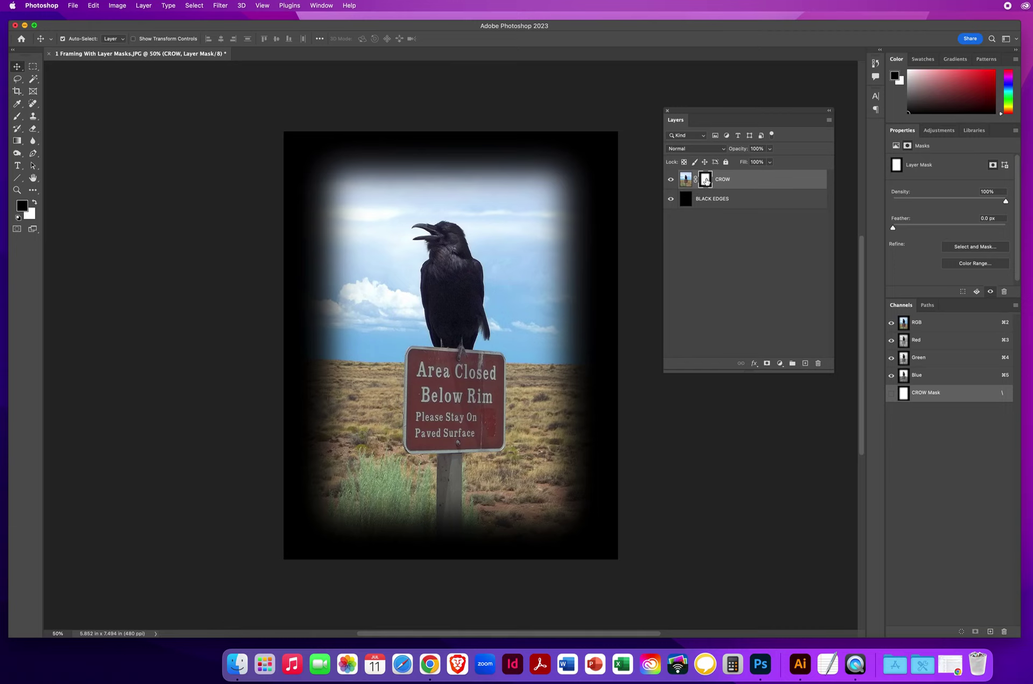
pyautogui.keyDown('alt'); pyautogui.click(705, 179); pyautogui.keyUp('alt')
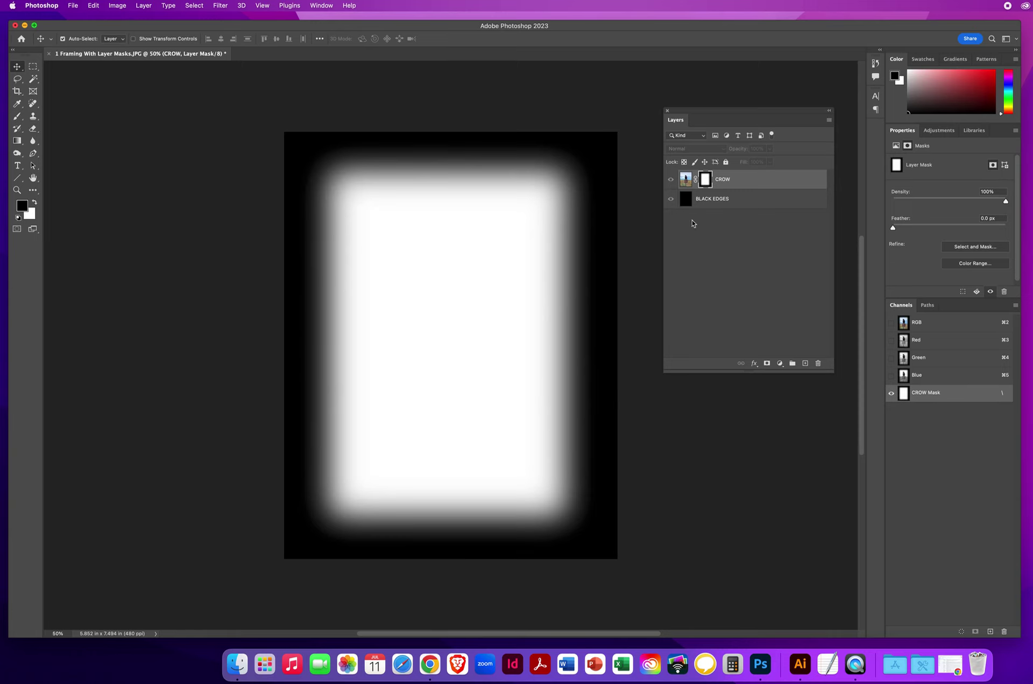
pyautogui.keyDown('alt'); pyautogui.click(705, 182); pyautogui.keyUp('alt')
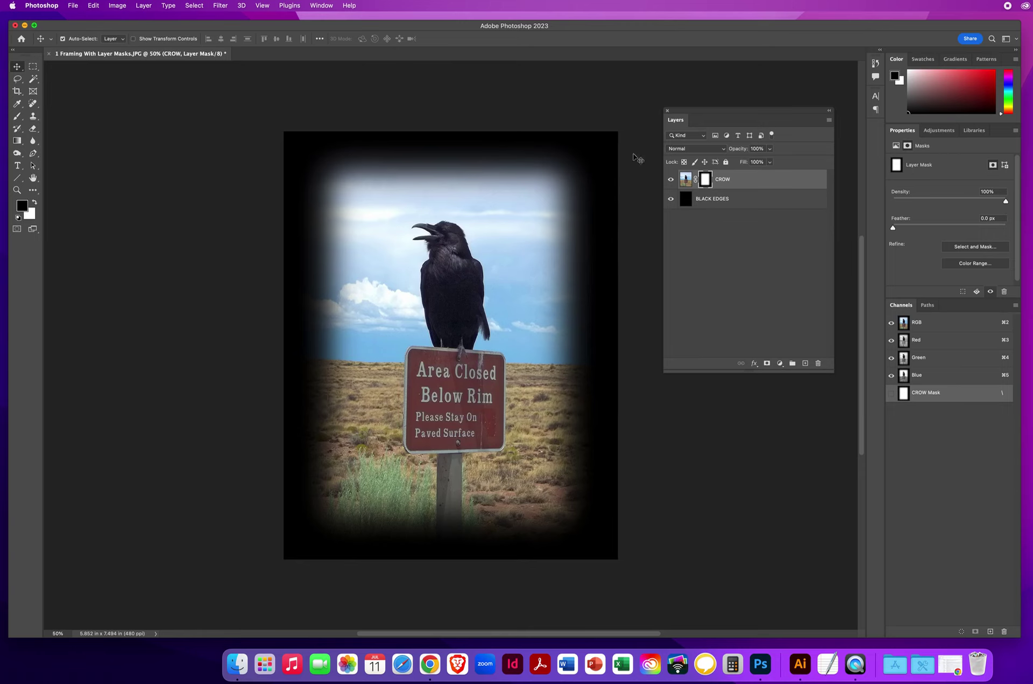
# Open the Glass distortion filter for the CROW mask and pan its preview
pyautogui.click(219, 7)
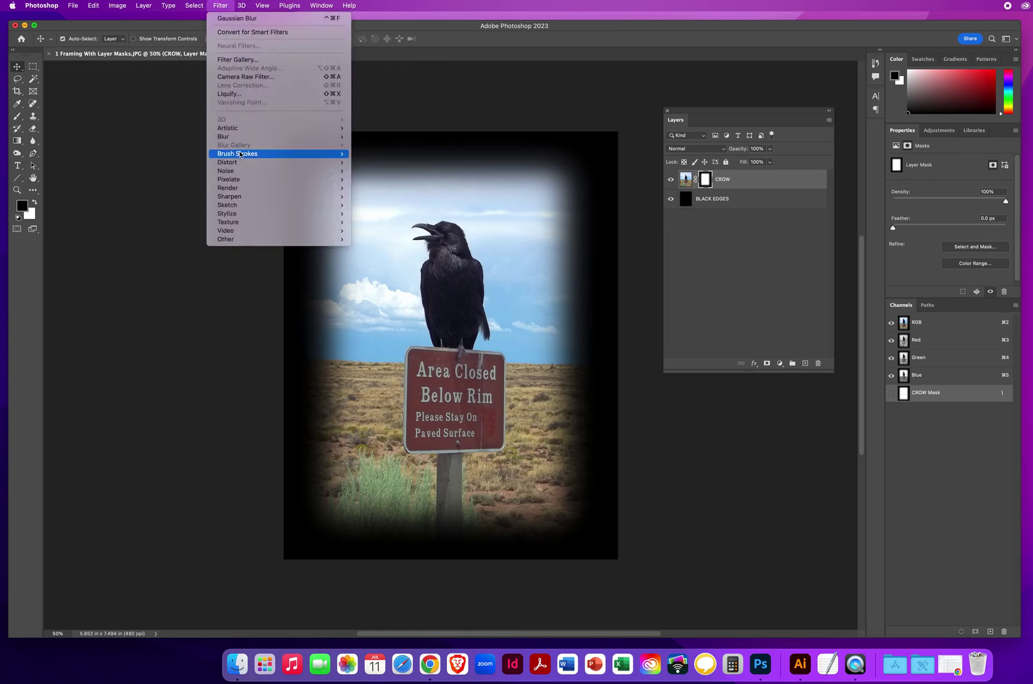
pyautogui.moveTo(229, 164)
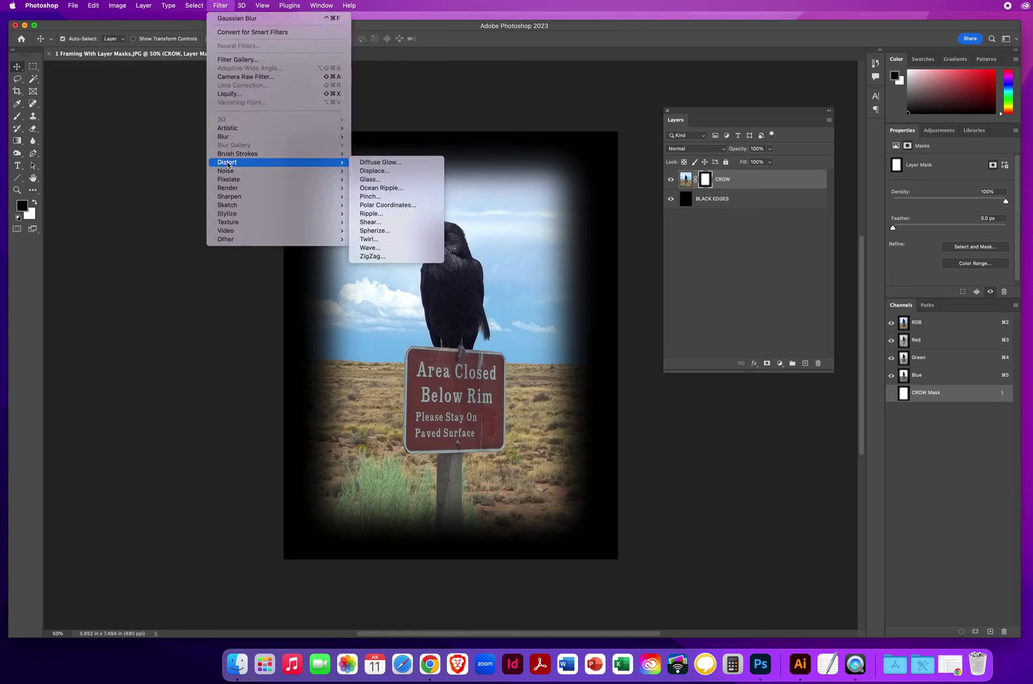
pyautogui.click(374, 182)
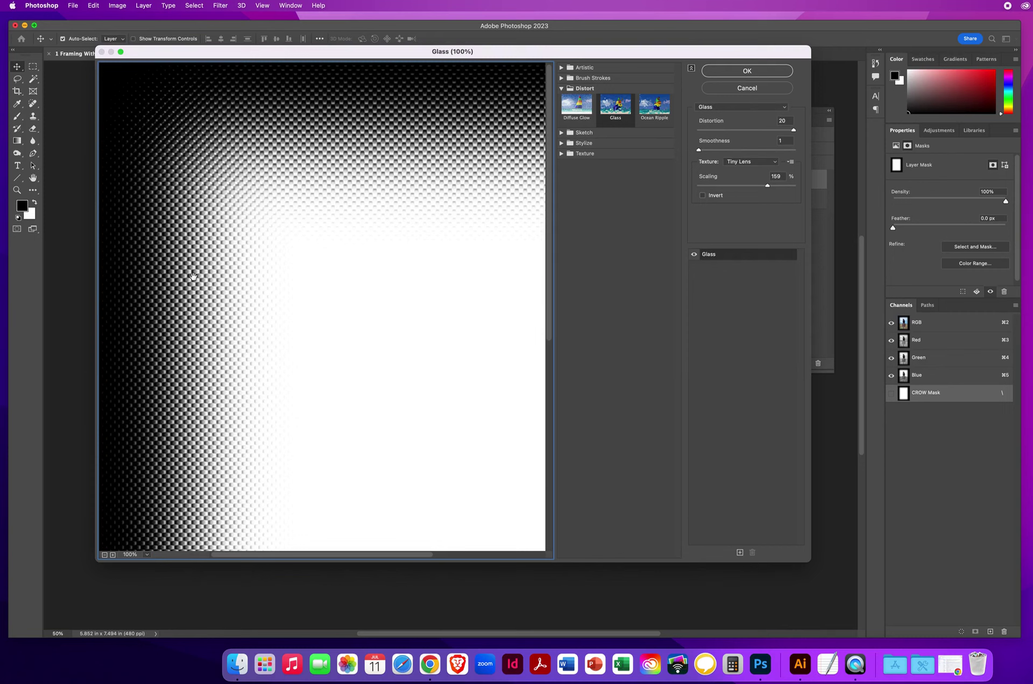
pyautogui.moveTo(424, 351); pyautogui.dragTo(201, 157)
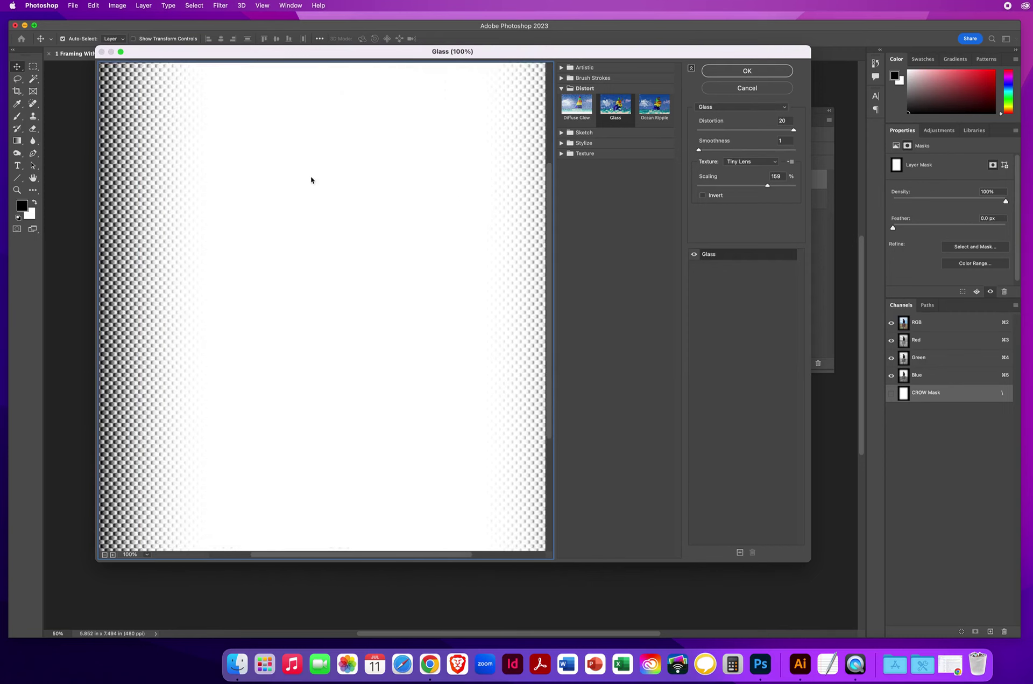
pyautogui.moveTo(311, 180); pyautogui.dragTo(463, 488)
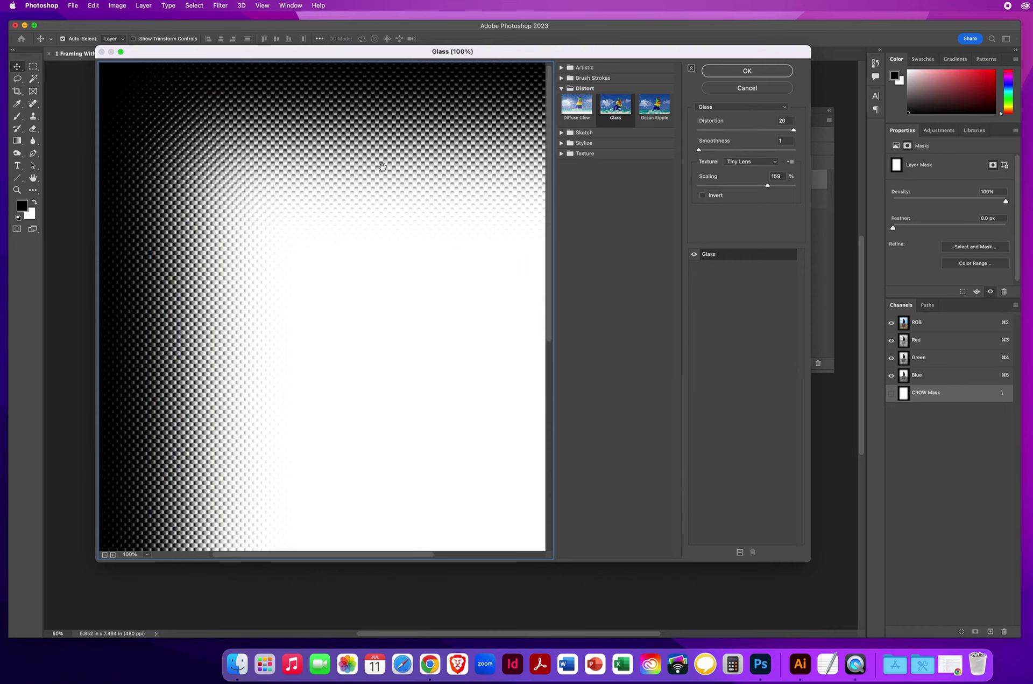
# Compare the Blocks, Canvas and Frosted glass textures, then settle on Tiny Lens
pyautogui.click(740, 163)
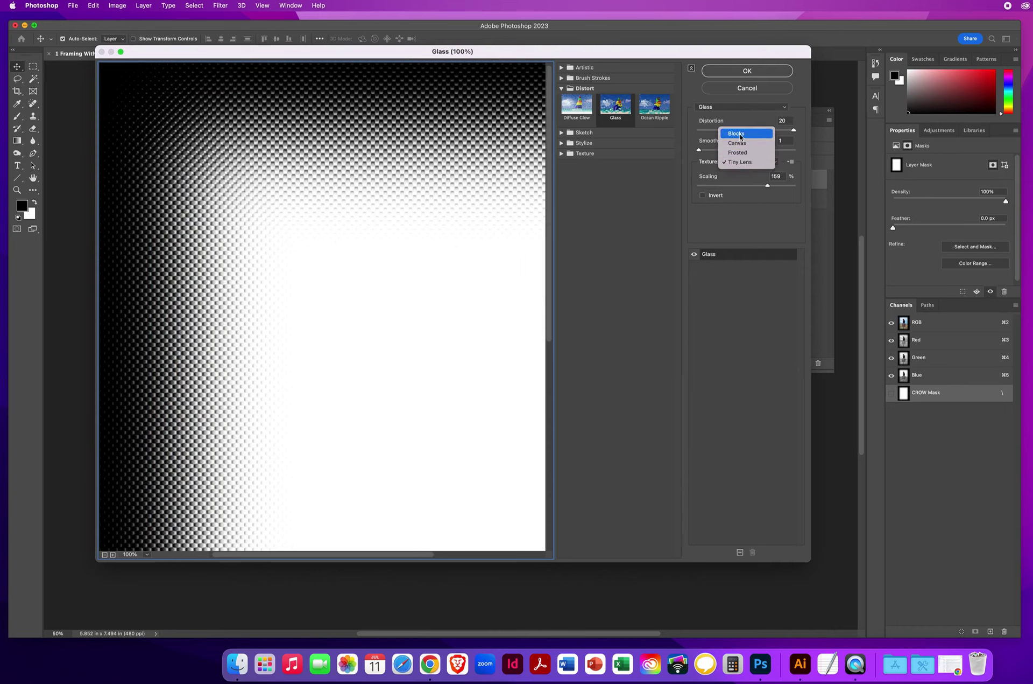
pyautogui.click(740, 137)
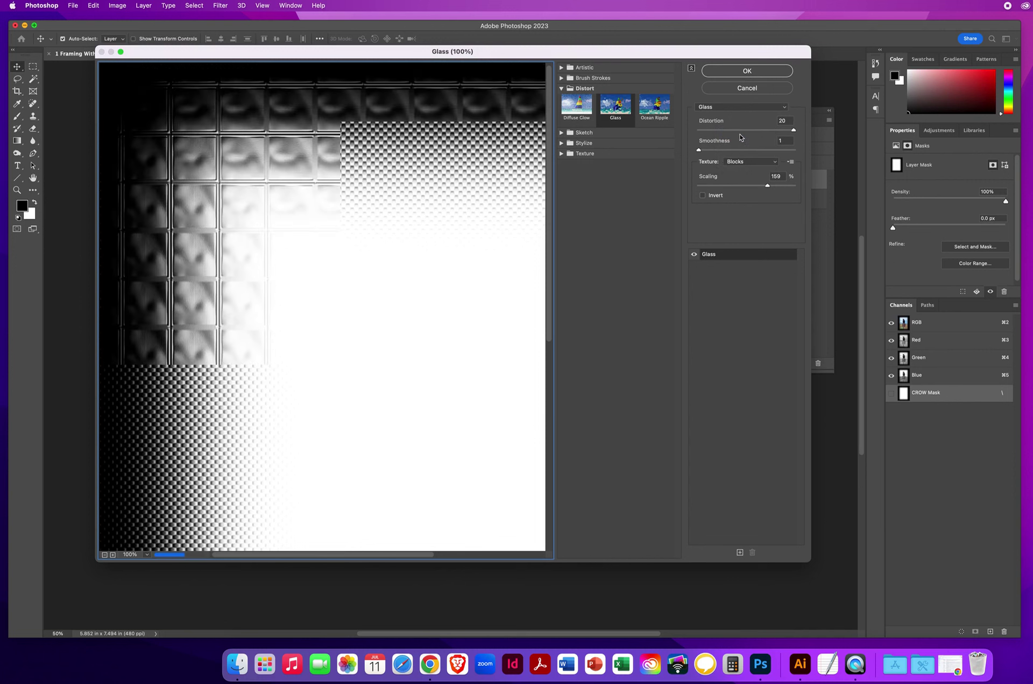
pyautogui.click(742, 163)
pyautogui.click(738, 170)
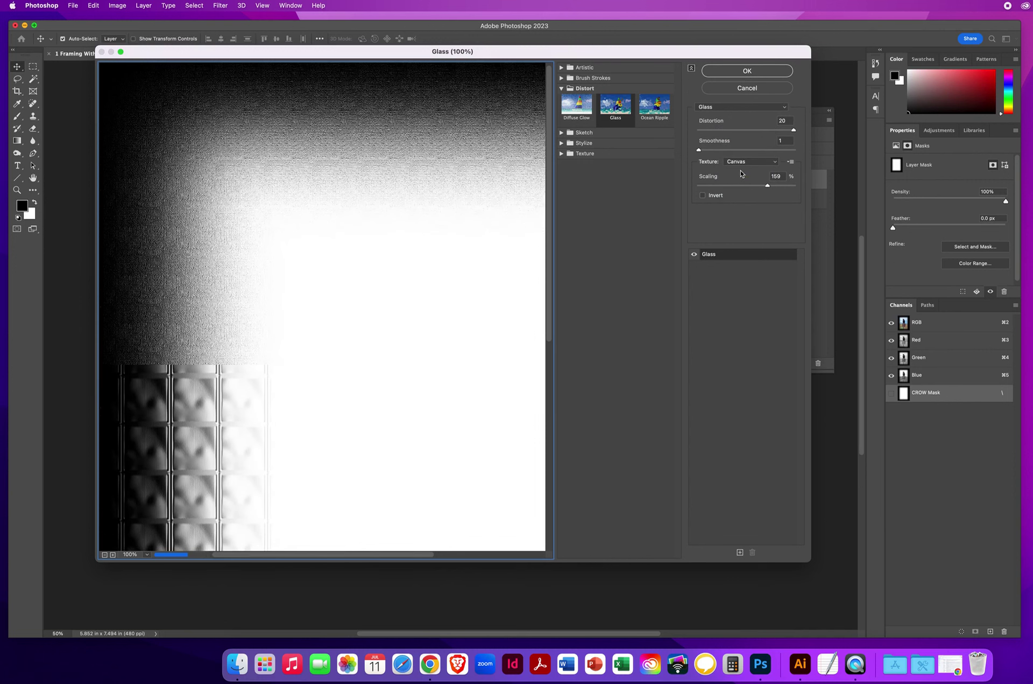
pyautogui.click(738, 167)
pyautogui.click(740, 171)
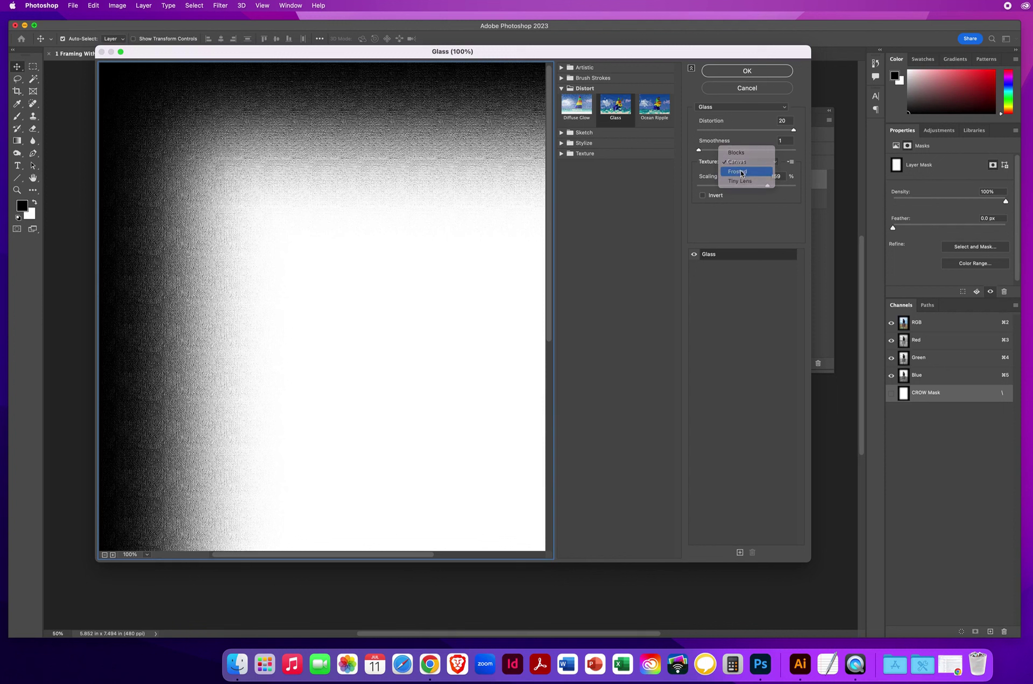
pyautogui.click(737, 163)
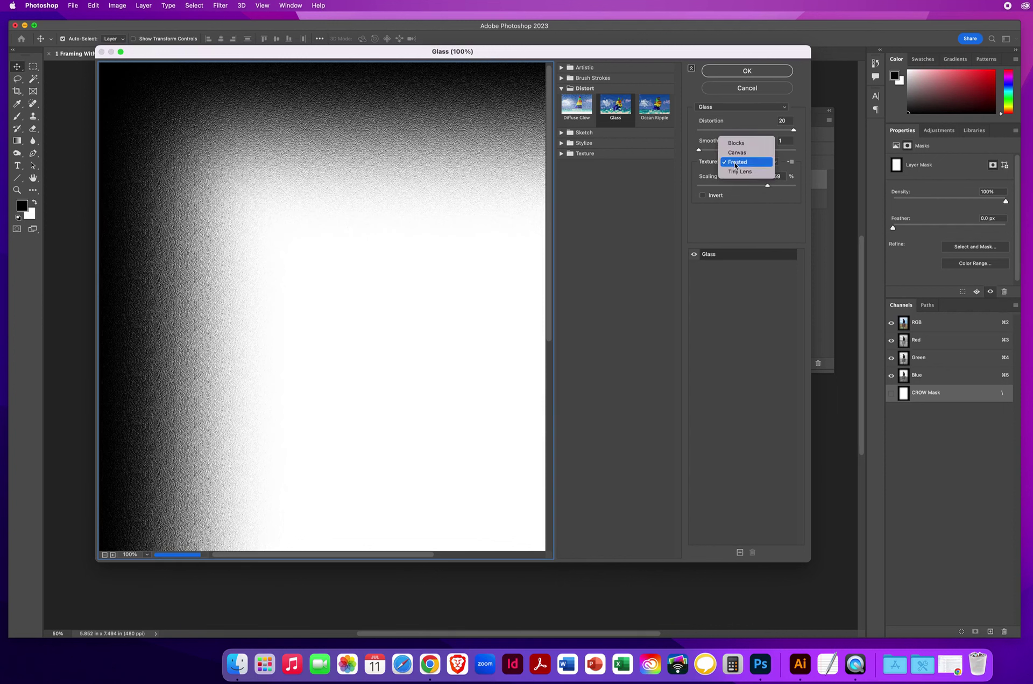
pyautogui.click(739, 171)
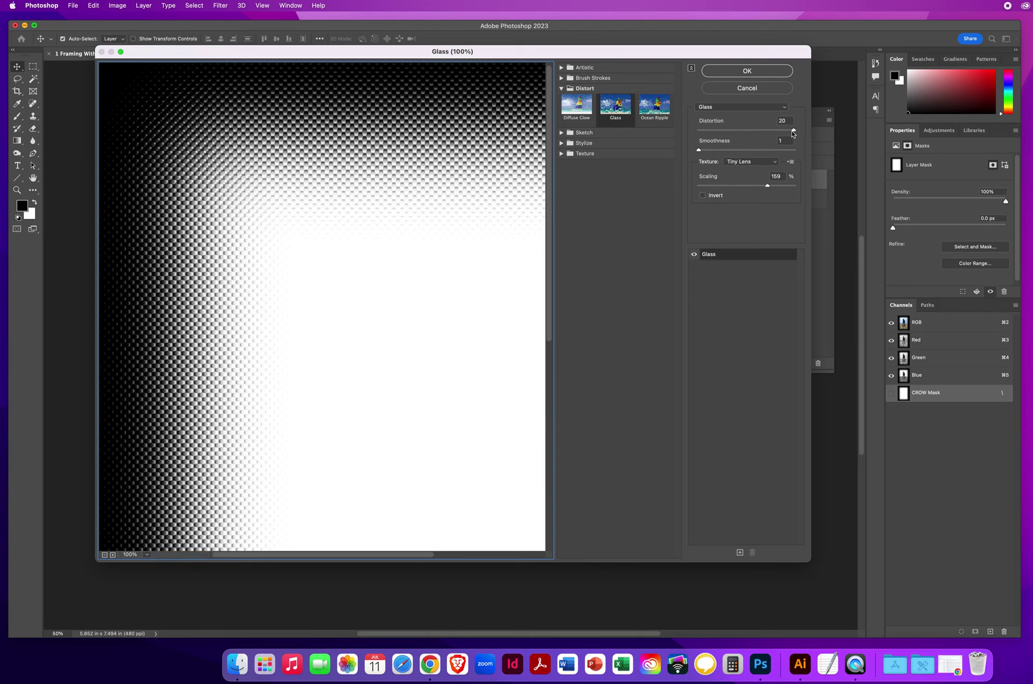
# Apply the Tiny Lens Glass filter at Smoothness 2 and Scaling 140% to the CROW mask
pyautogui.moveTo(794, 129)
pyautogui.mouseDown()
pyautogui.moveTo(732, 134)
pyautogui.moveTo(795, 133)
pyautogui.mouseUp()
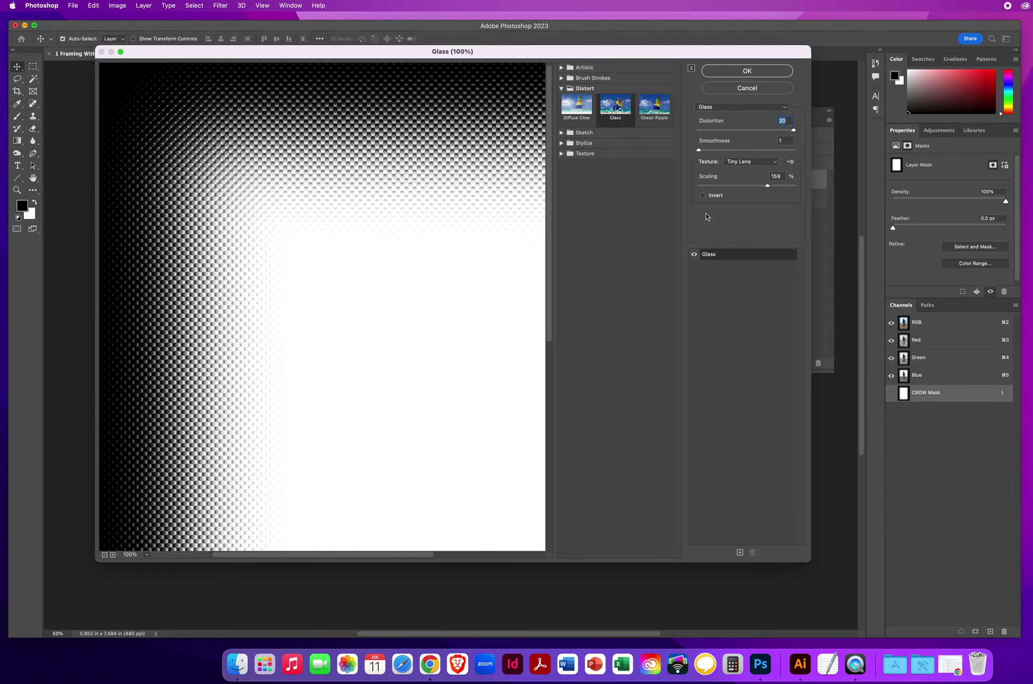
pyautogui.moveTo(699, 152)
pyautogui.mouseDown()
pyautogui.moveTo(767, 154)
pyautogui.moveTo(706, 154)
pyautogui.mouseUp()
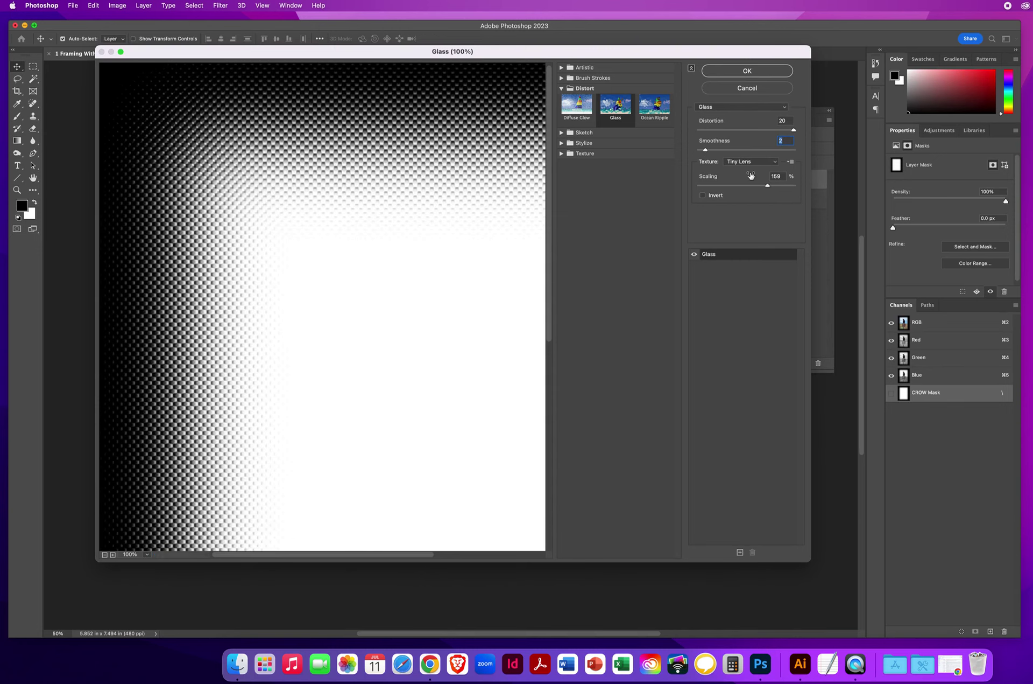
pyautogui.moveTo(767, 187)
pyautogui.mouseDown()
pyautogui.moveTo(726, 189)
pyautogui.moveTo(755, 188)
pyautogui.mouseUp()
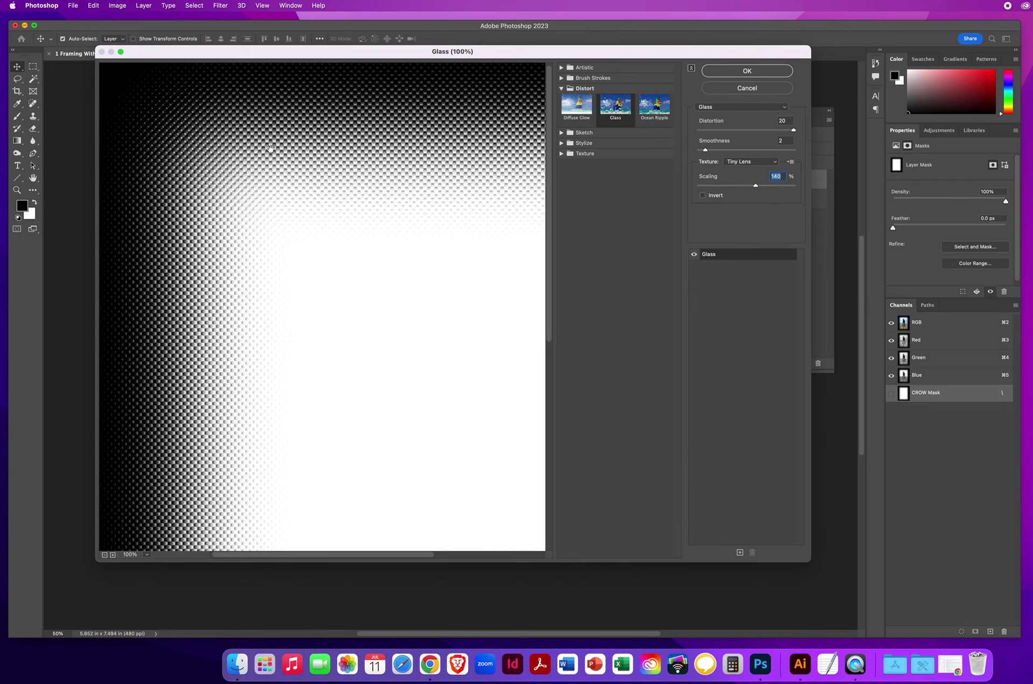
pyautogui.click(715, 72)
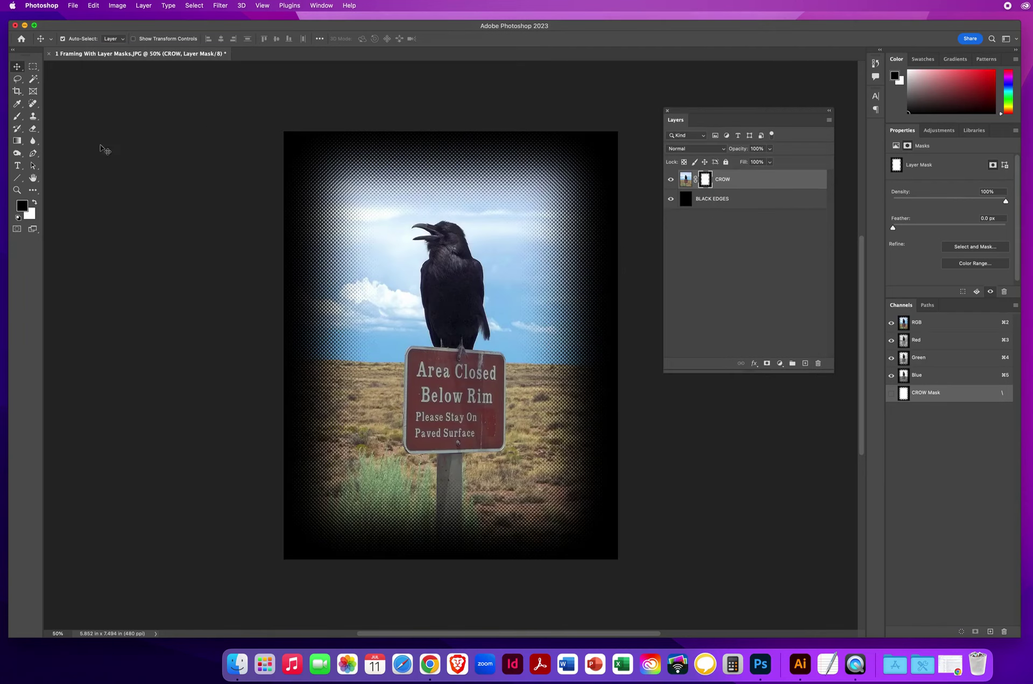
# Zoom in on the crow's head to inspect the halftone mask edge
pyautogui.click(17, 191)
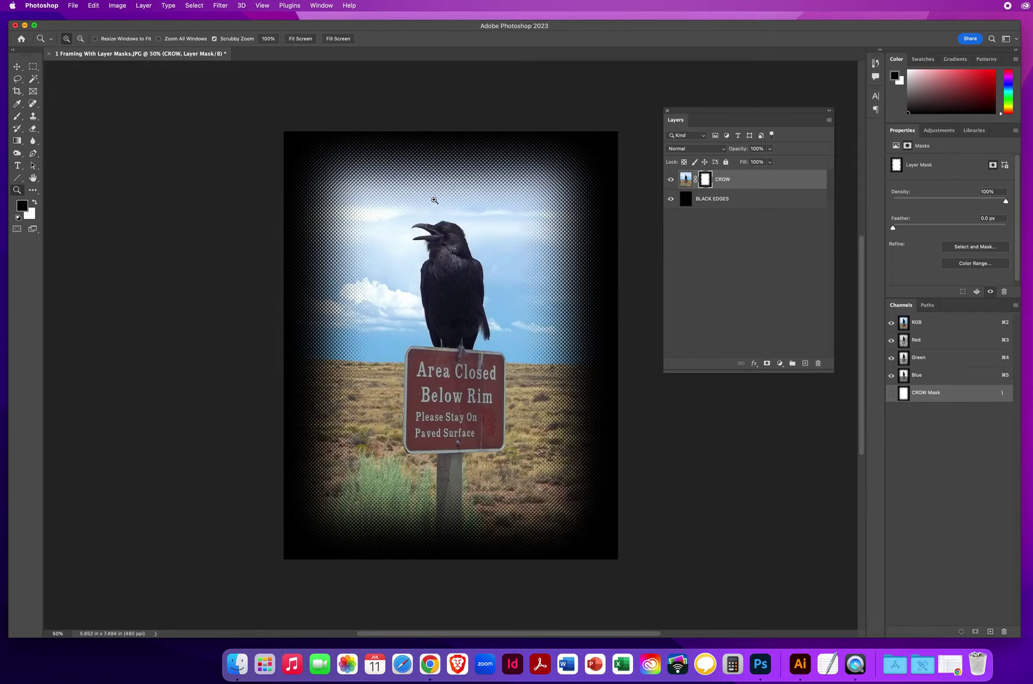
pyautogui.moveTo(434, 198)
pyautogui.mouseDown()
pyautogui.moveTo(473, 221)
pyautogui.moveTo(443, 209)
pyautogui.mouseUp()
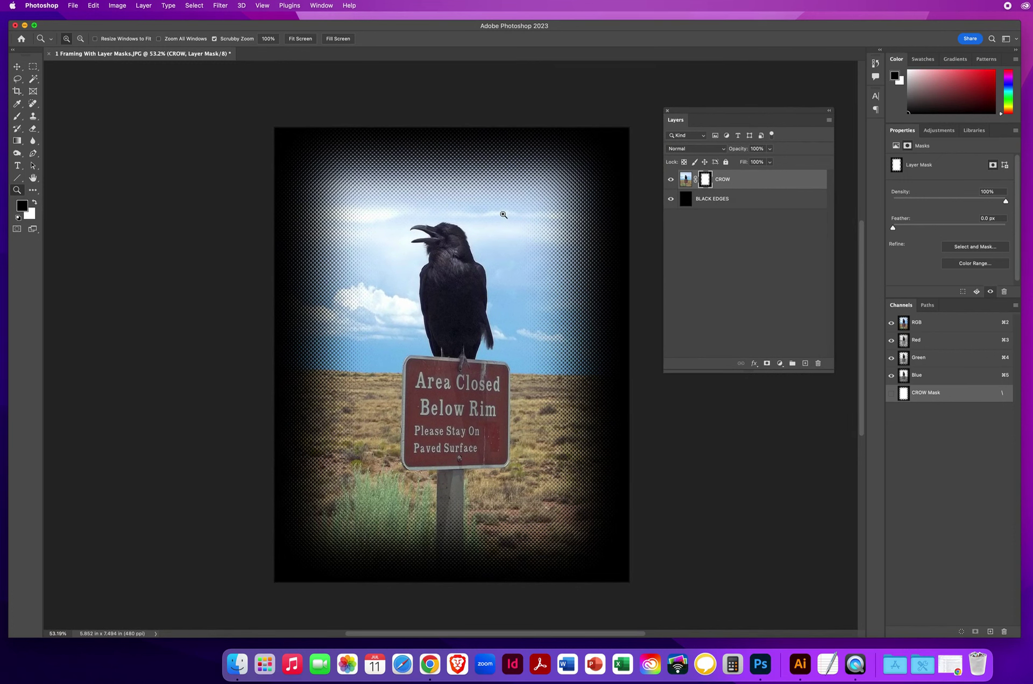
# Bring up the Filter > Distort submenu for the CROW mask
pyautogui.click(220, 7)
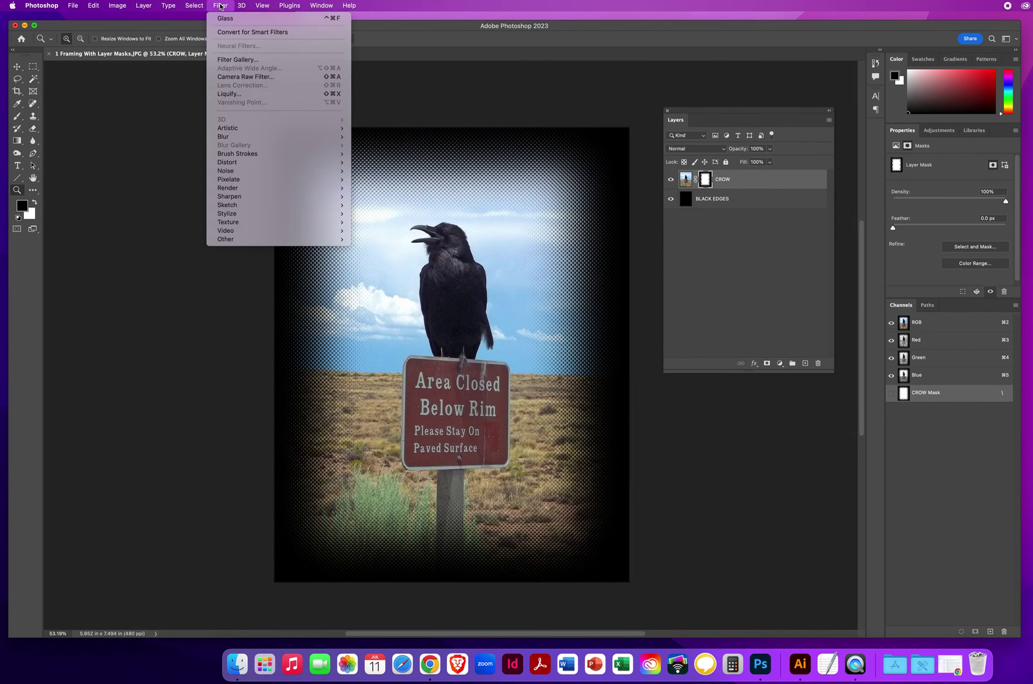
pyautogui.moveTo(231, 164)
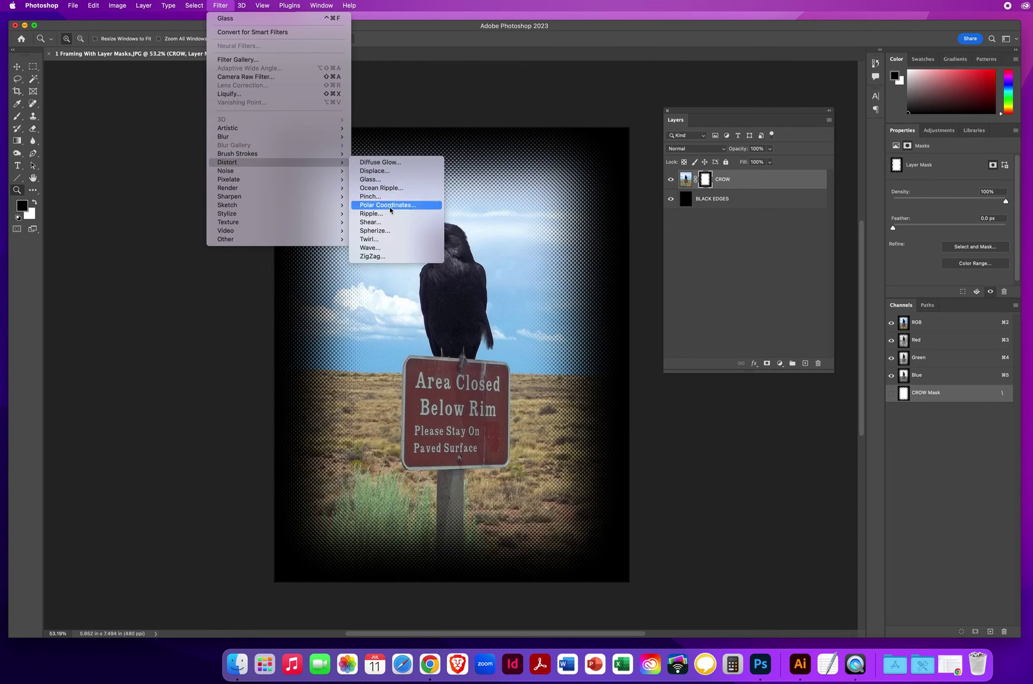
# Open the Ripple filter, move its dialog aside and preview the mask's halftone edge
pyautogui.click(390, 214)
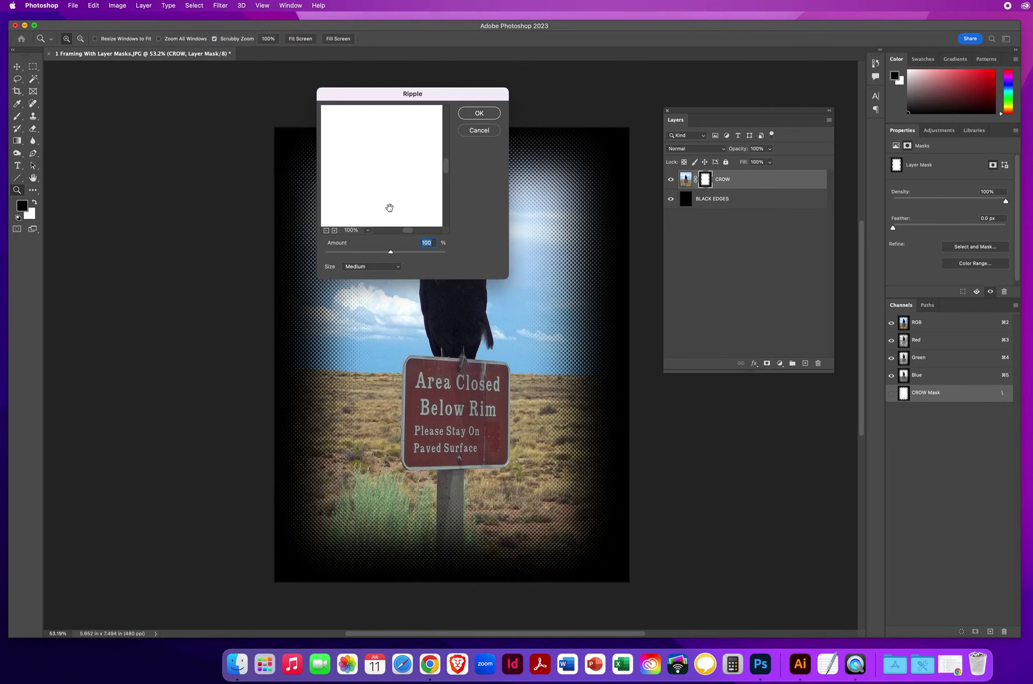
pyautogui.moveTo(371, 99); pyautogui.dragTo(204, 161)
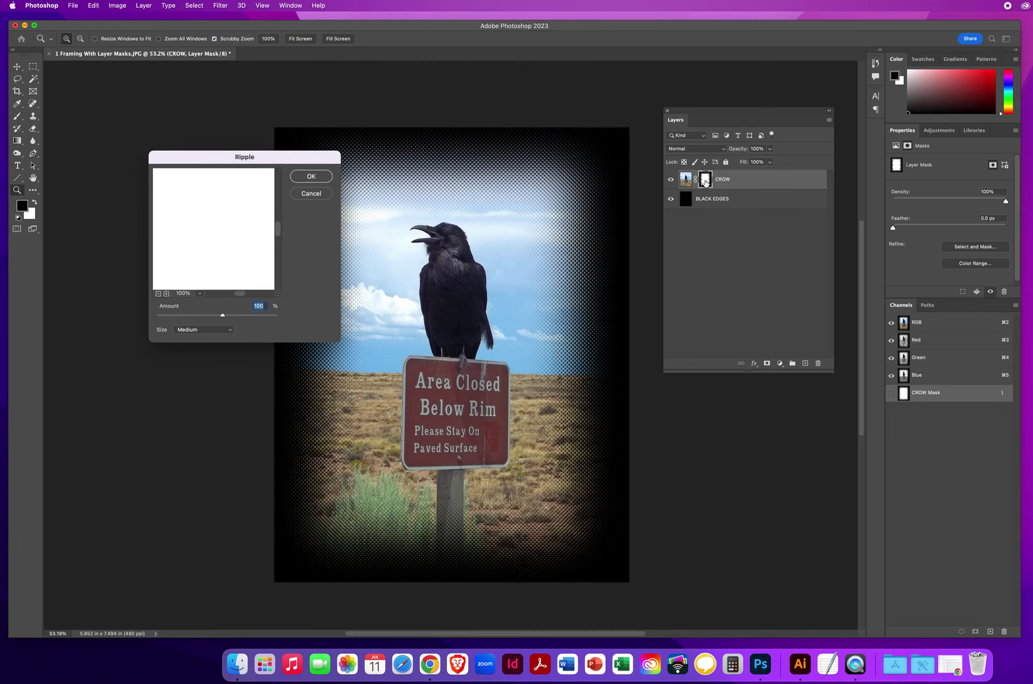
pyautogui.click(171, 185)
pyautogui.moveTo(171, 186); pyautogui.dragTo(297, 306)
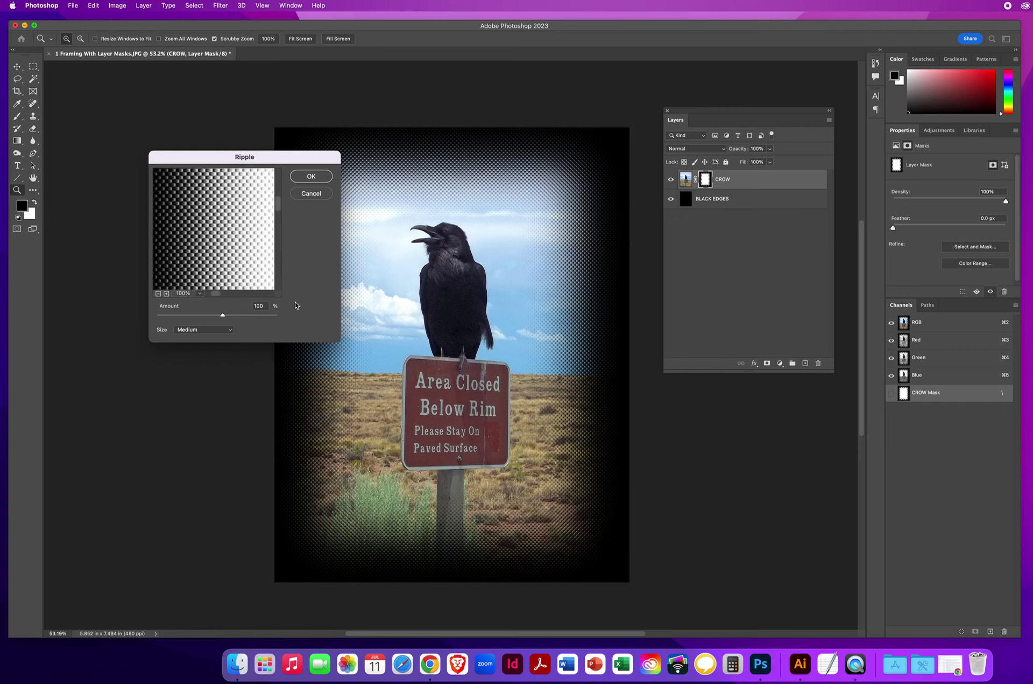
pyautogui.moveTo(214, 200)
pyautogui.mouseDown()
pyautogui.moveTo(226, 230)
pyautogui.moveTo(218, 194)
pyautogui.mouseUp()
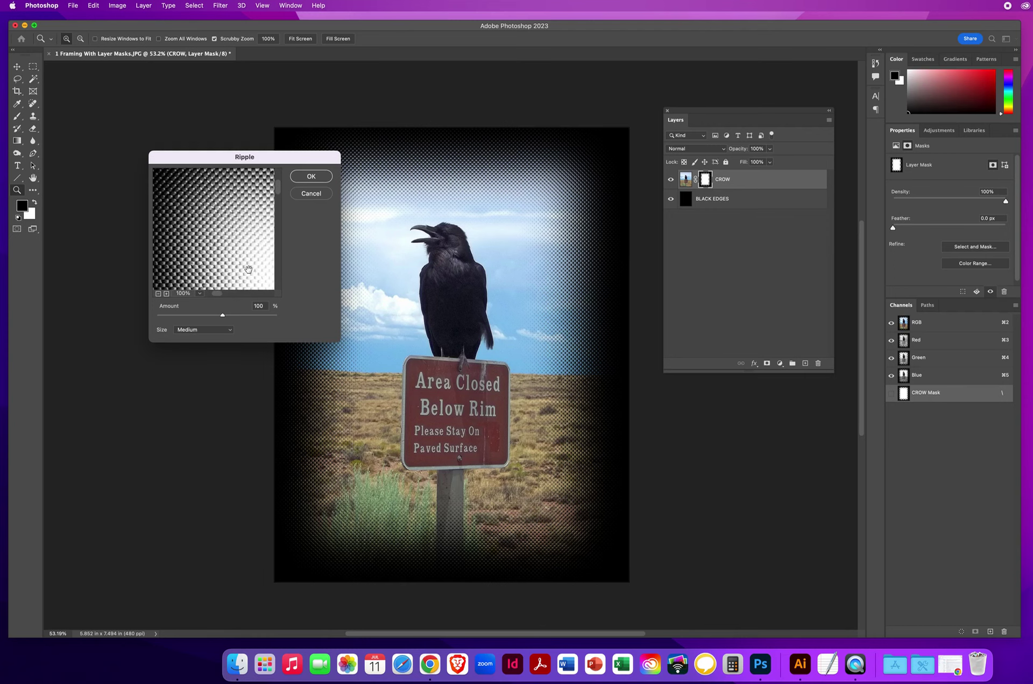
# Set the Ripple Size to Large and Amount to about 360%
pyautogui.moveTo(223, 317); pyautogui.dragTo(246, 318)
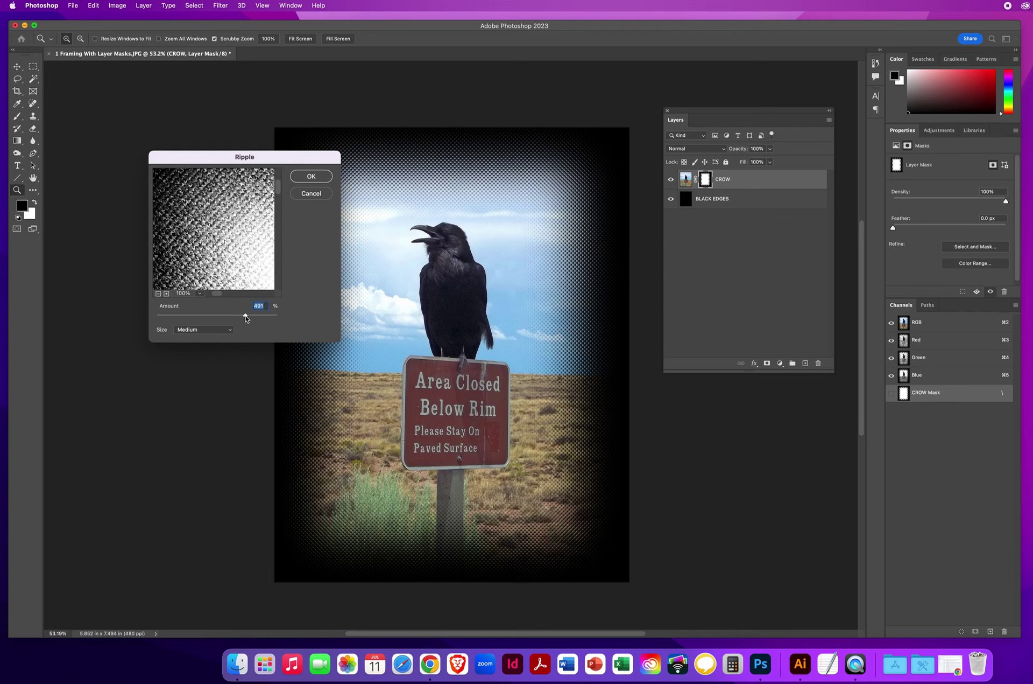
pyautogui.click(203, 335)
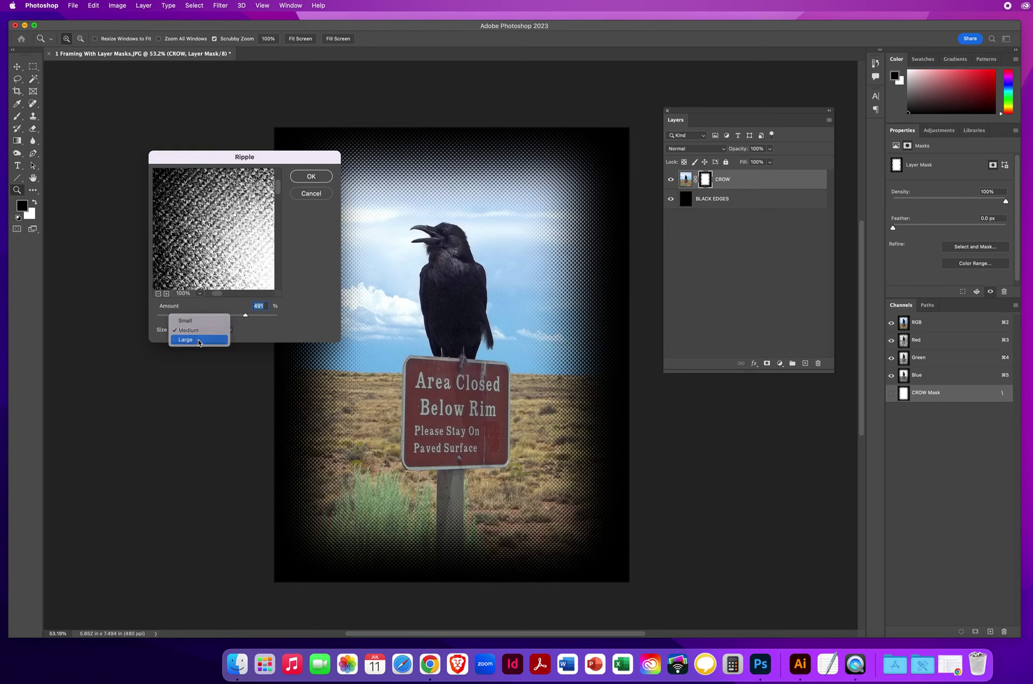
pyautogui.click(199, 340)
pyautogui.moveTo(248, 318)
pyautogui.mouseDown()
pyautogui.moveTo(208, 315)
pyautogui.moveTo(239, 314)
pyautogui.mouseUp()
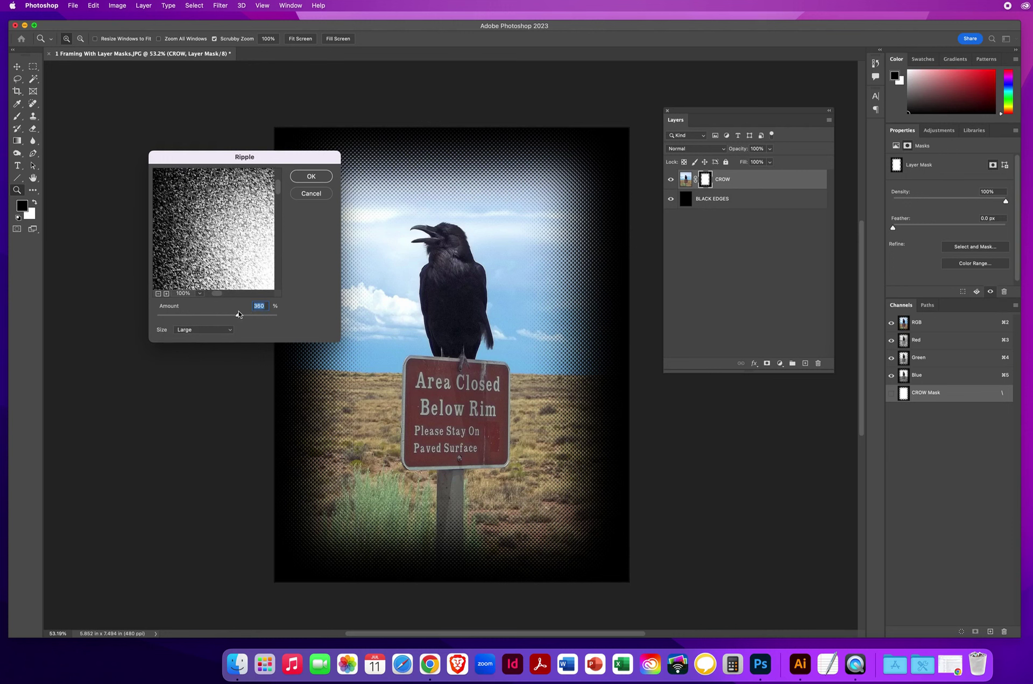
# Apply the Ripple filter to the mask edge and zoom to 100% to inspect it
pyautogui.click(308, 177)
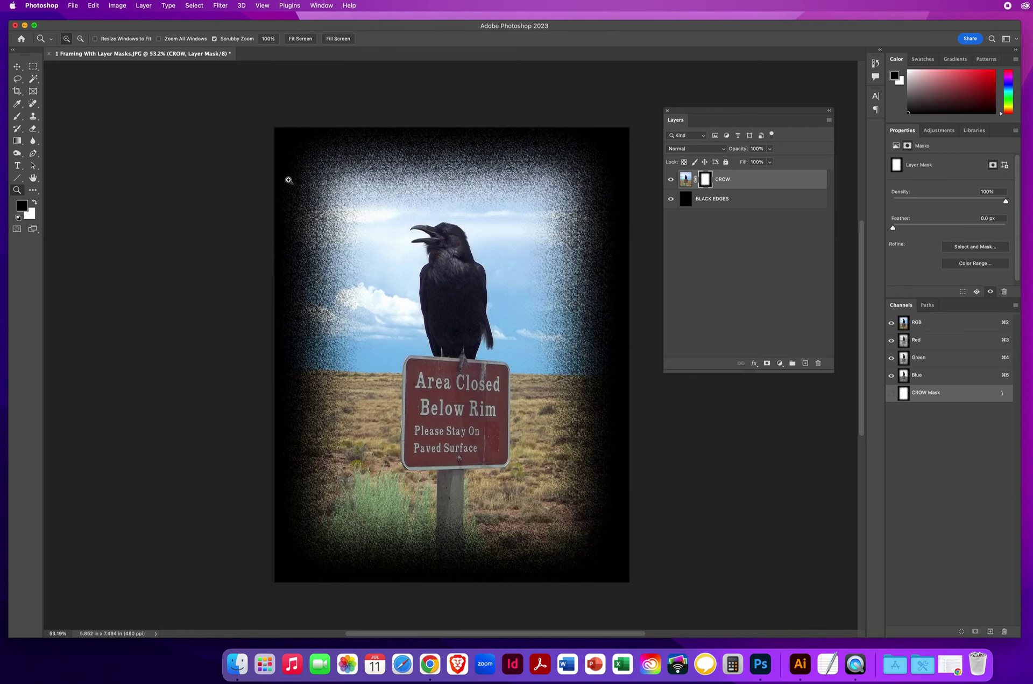
pyautogui.click(566, 284)
pyautogui.click(504, 269)
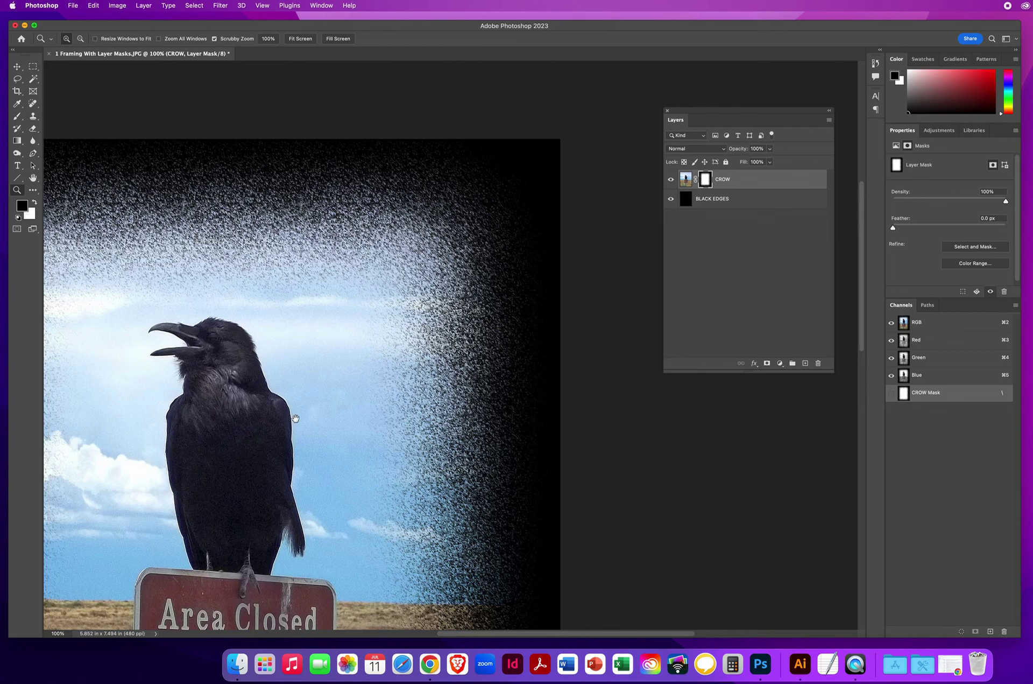
pyautogui.scroll(-5, 293, 411)
pyautogui.hscroll(-4, 293, 412)
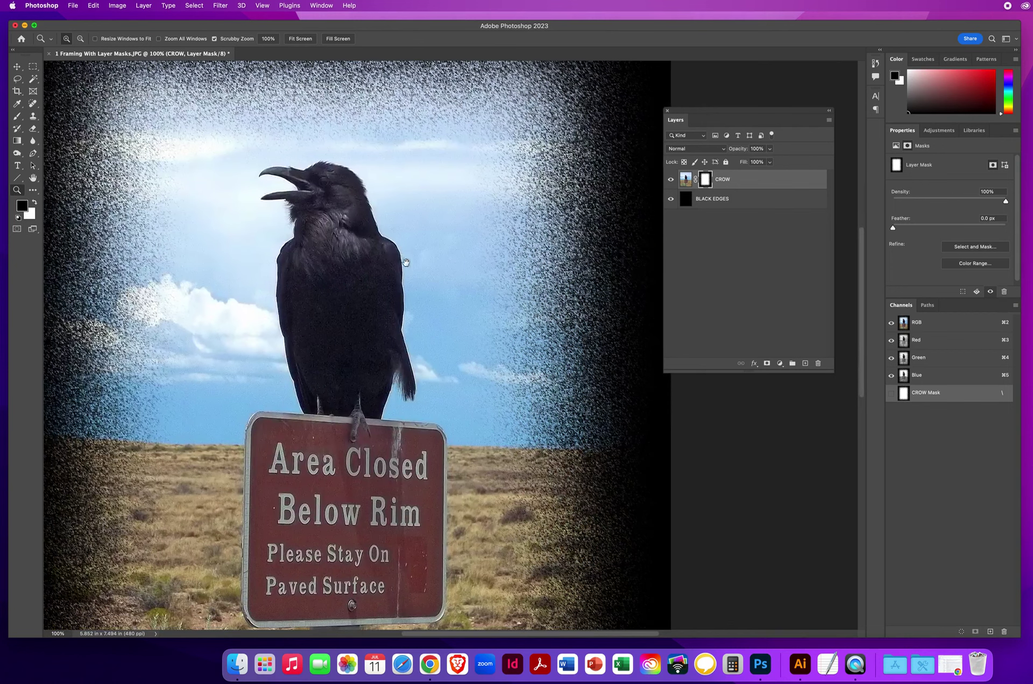
# Zoom back out to 66.7% and disable the CROW layer mask to show the full photo
pyautogui.click(22, 65)
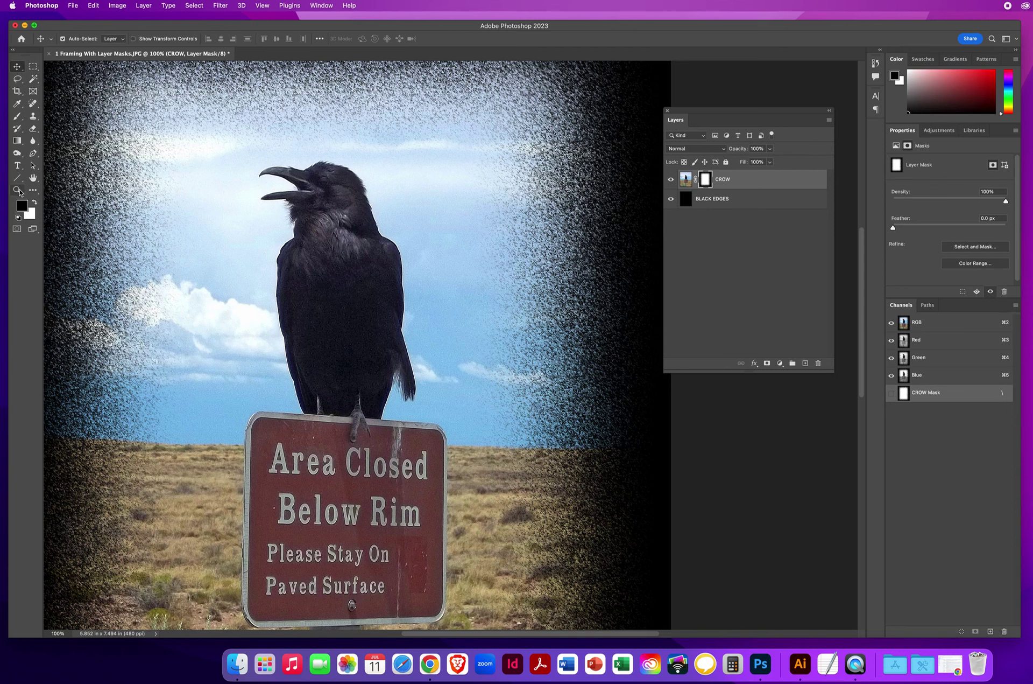
pyautogui.click(18, 190)
pyautogui.keyDown('alt'); pyautogui.click(407, 323); pyautogui.keyUp('alt')
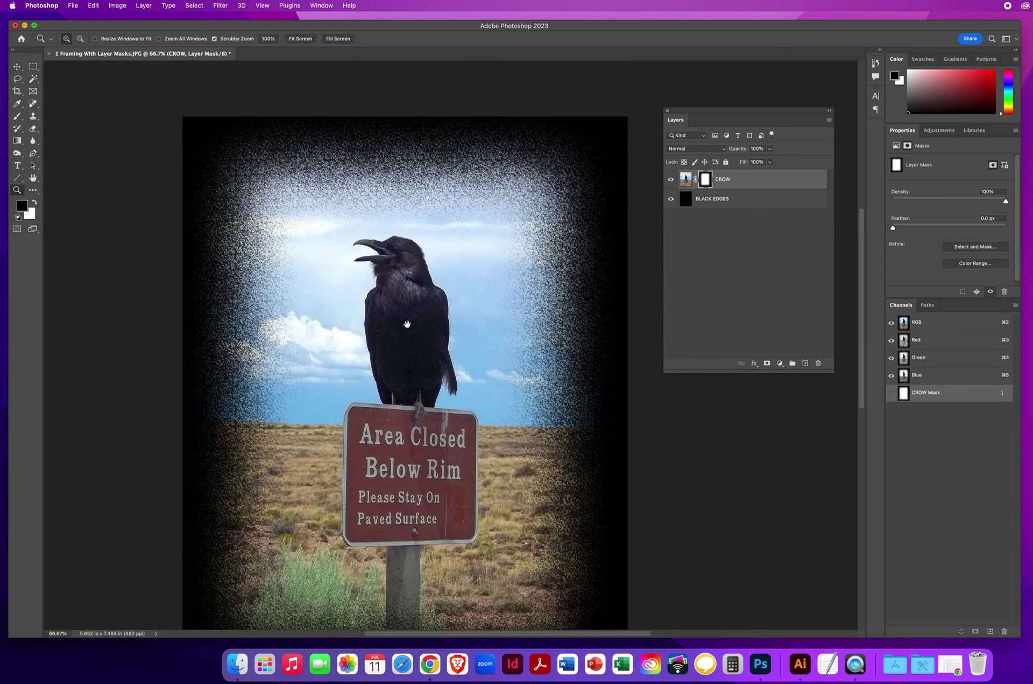
pyautogui.moveTo(407, 323); pyautogui.dragTo(402, 272)
pyautogui.scroll(-2, 429, 295)
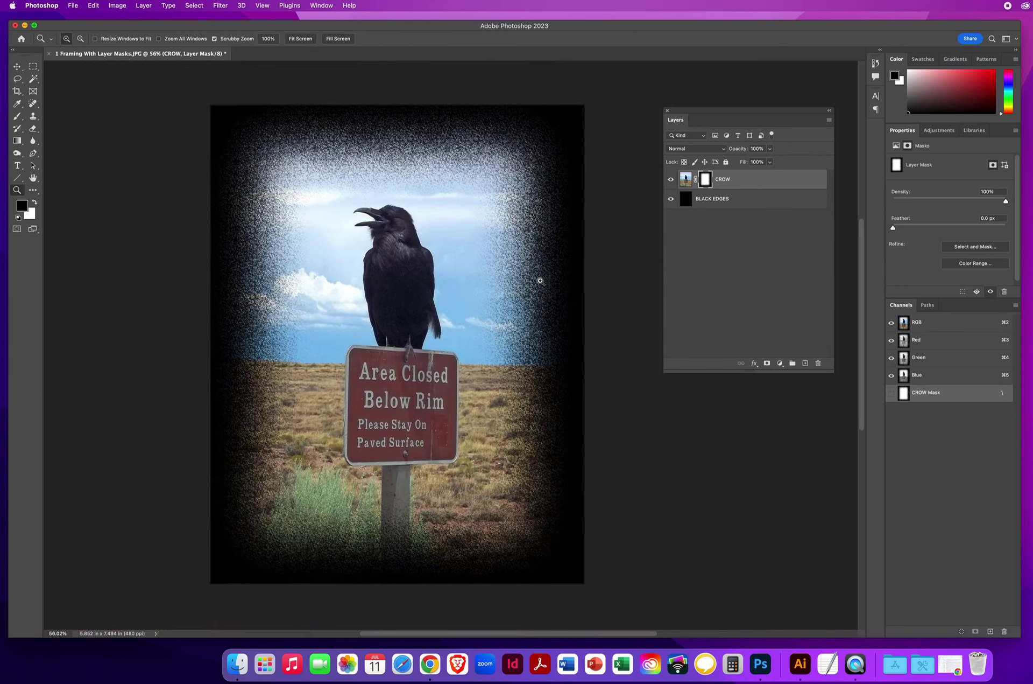
pyautogui.keyDown('shift'); pyautogui.click(706, 180); pyautogui.keyUp('shift')
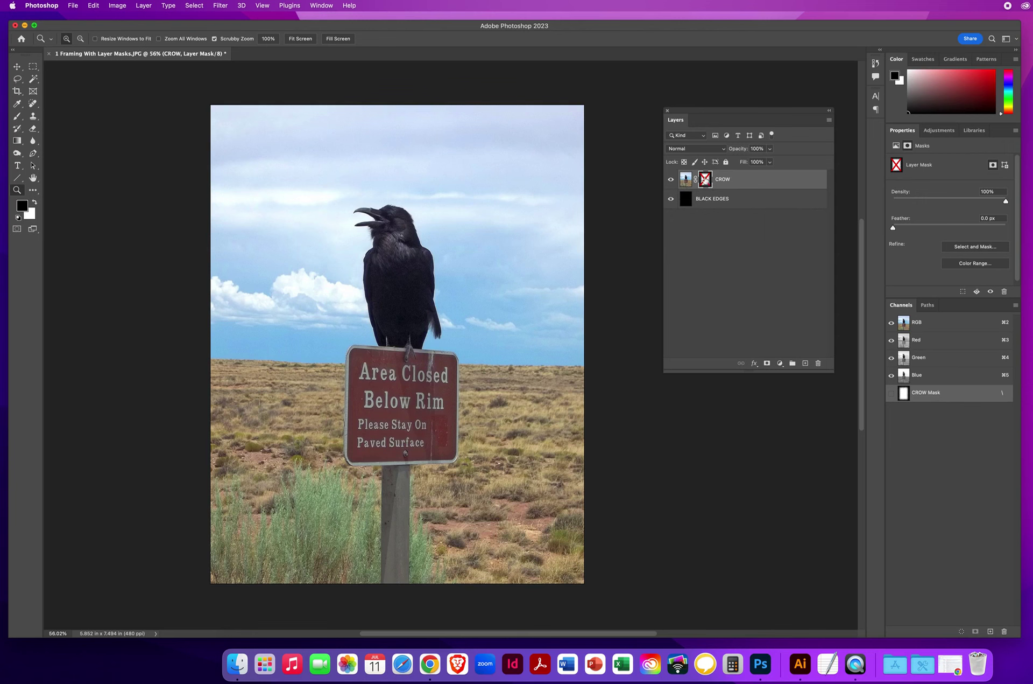
# Re-enable the CROW layer mask and zoom the view to about 62%
pyautogui.keyDown('shift'); pyautogui.click(706, 179); pyautogui.keyUp('shift')
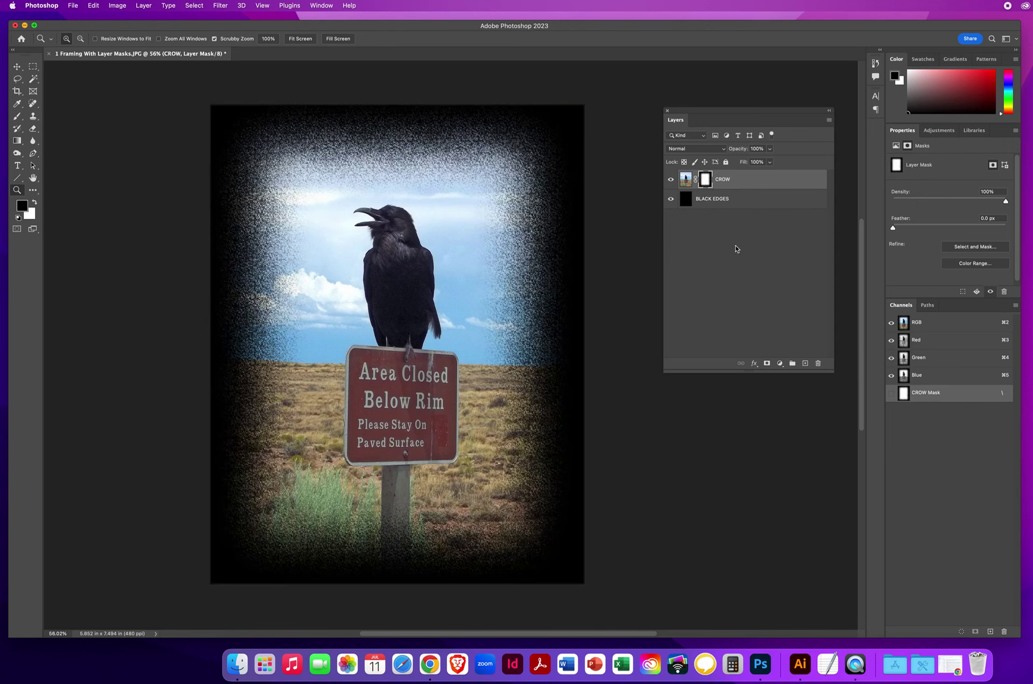
pyautogui.click(17, 66)
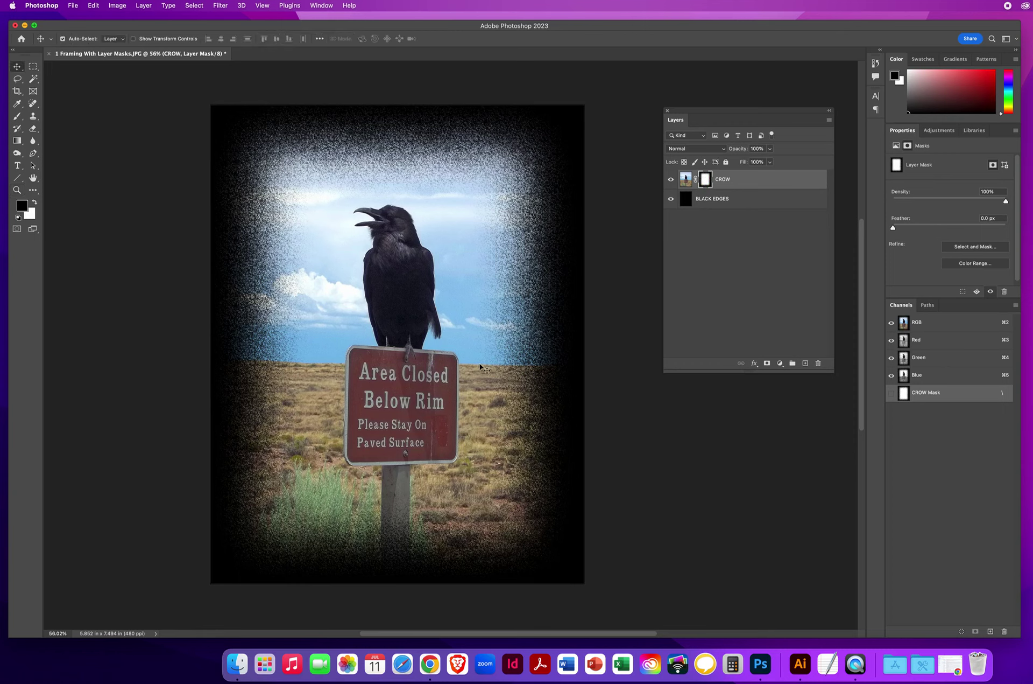
pyautogui.click(17, 190)
pyautogui.moveTo(423, 308); pyautogui.dragTo(425, 307)
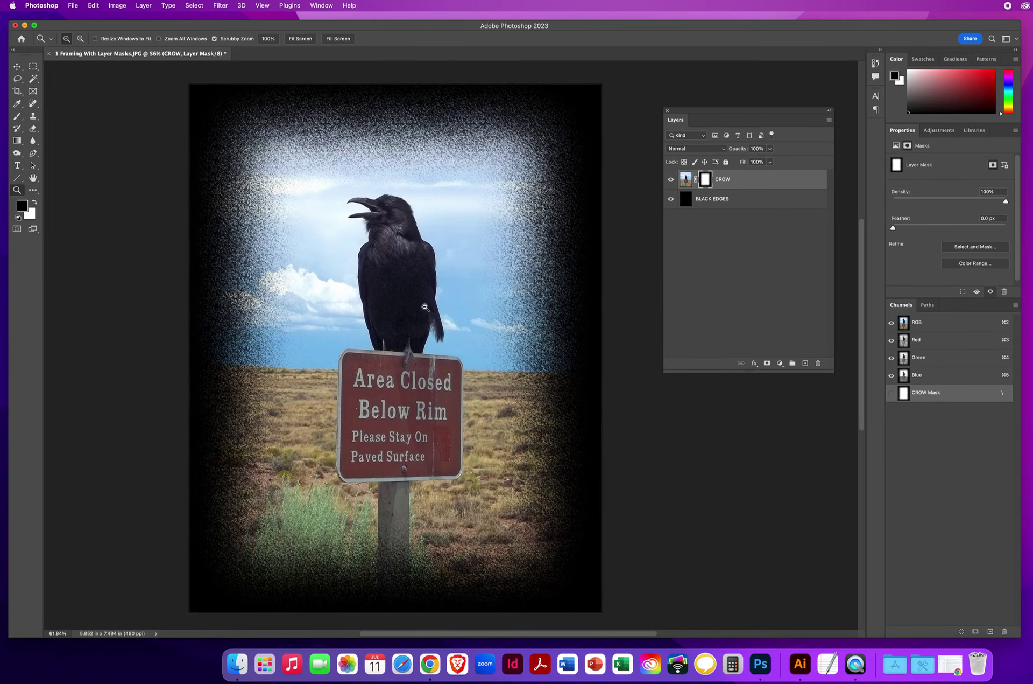
pyautogui.click(17, 66)
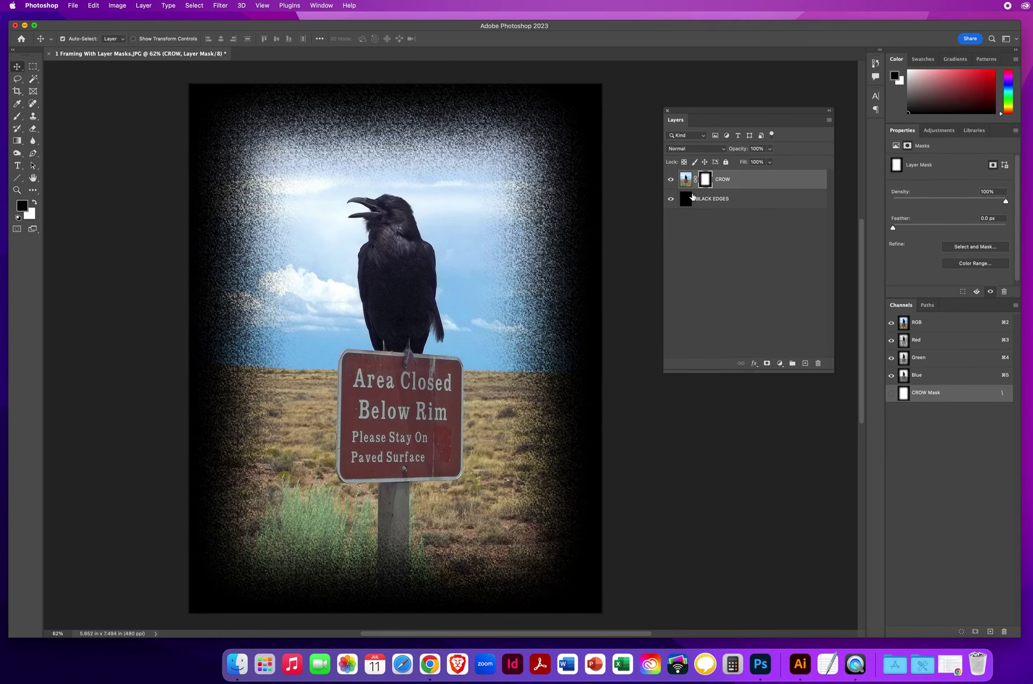